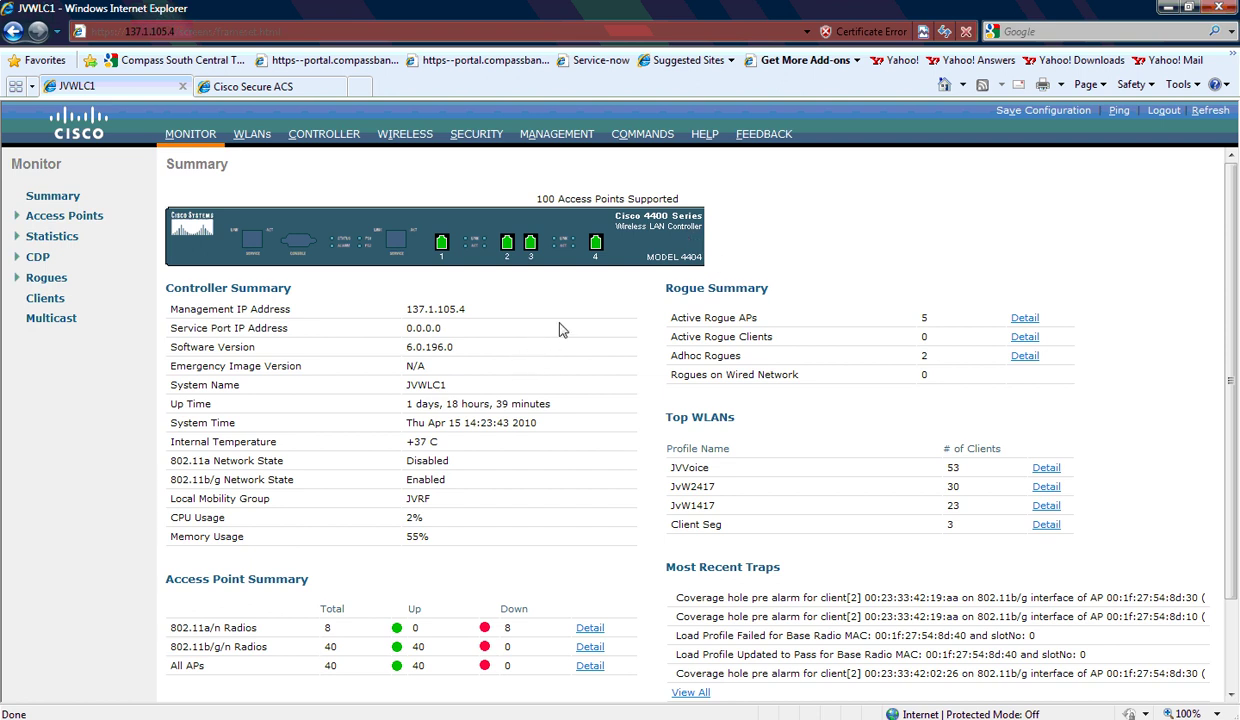
Open the JVVoice WLAN and review its general, Layer 2, Layer 3 and AAA server security settings
left_click_drag(453, 347, 394, 344)
left_click(252, 134)
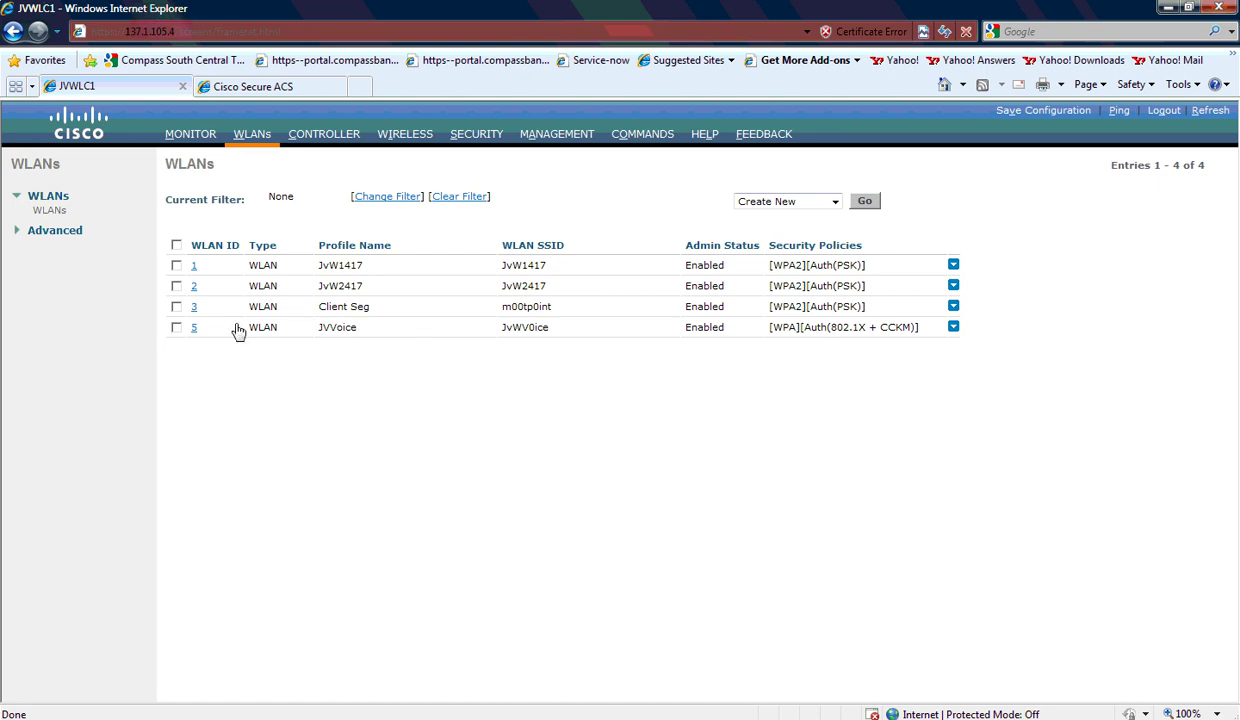
left_click(194, 333)
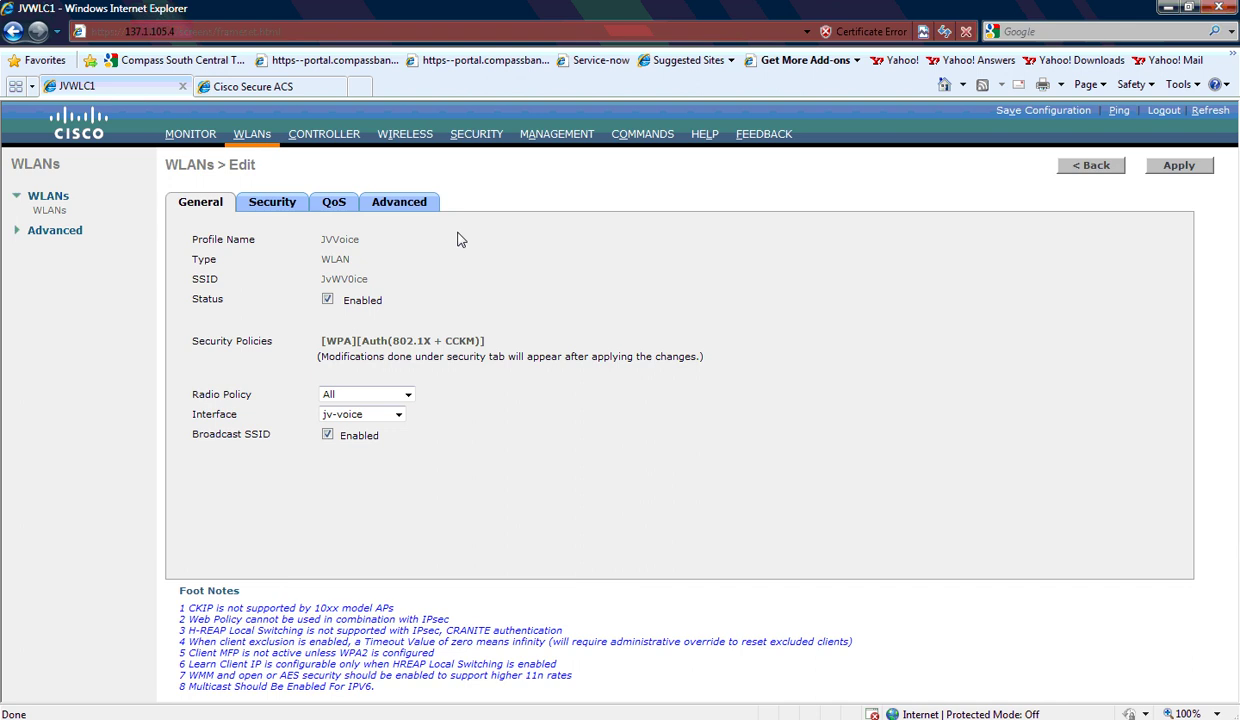
left_click(261, 207)
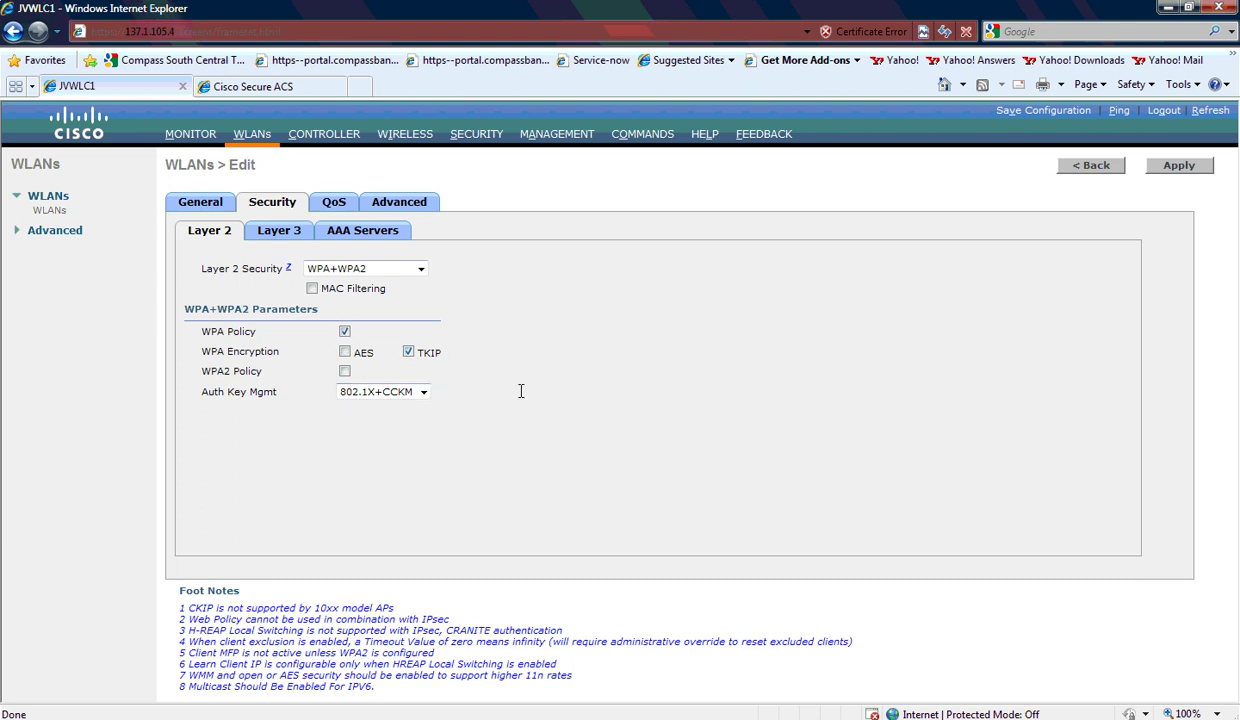
left_click(286, 235)
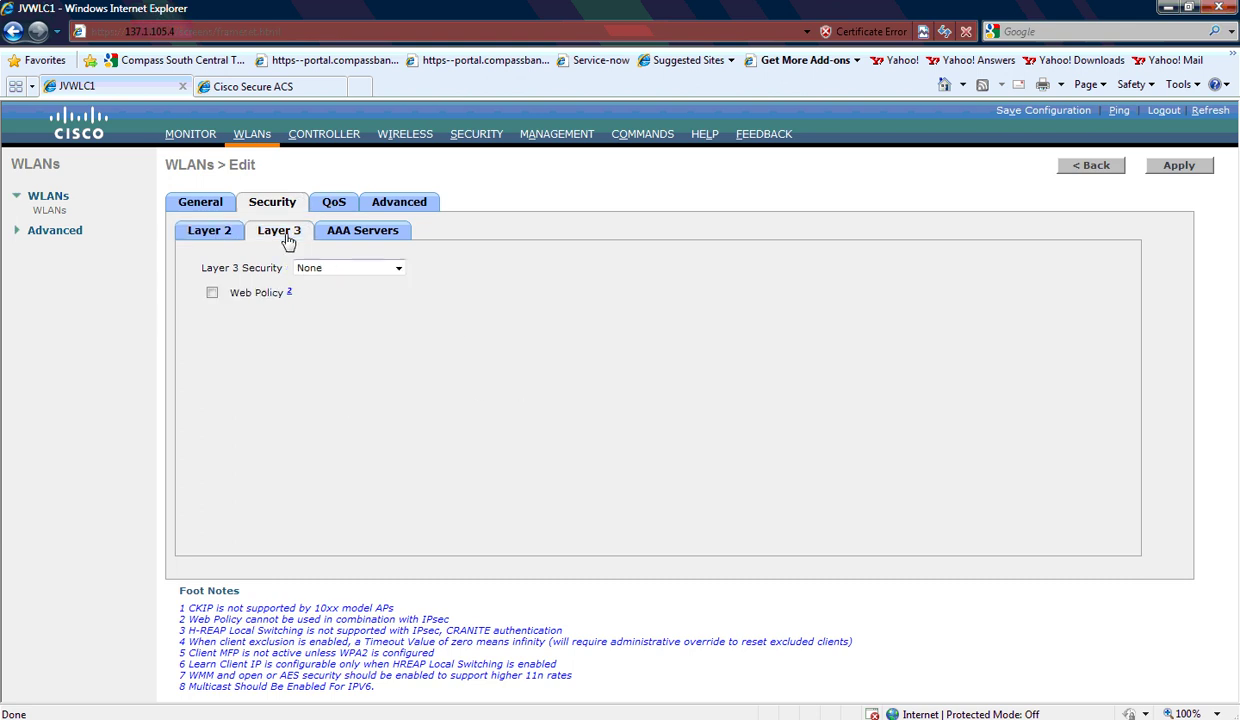
left_click(356, 232)
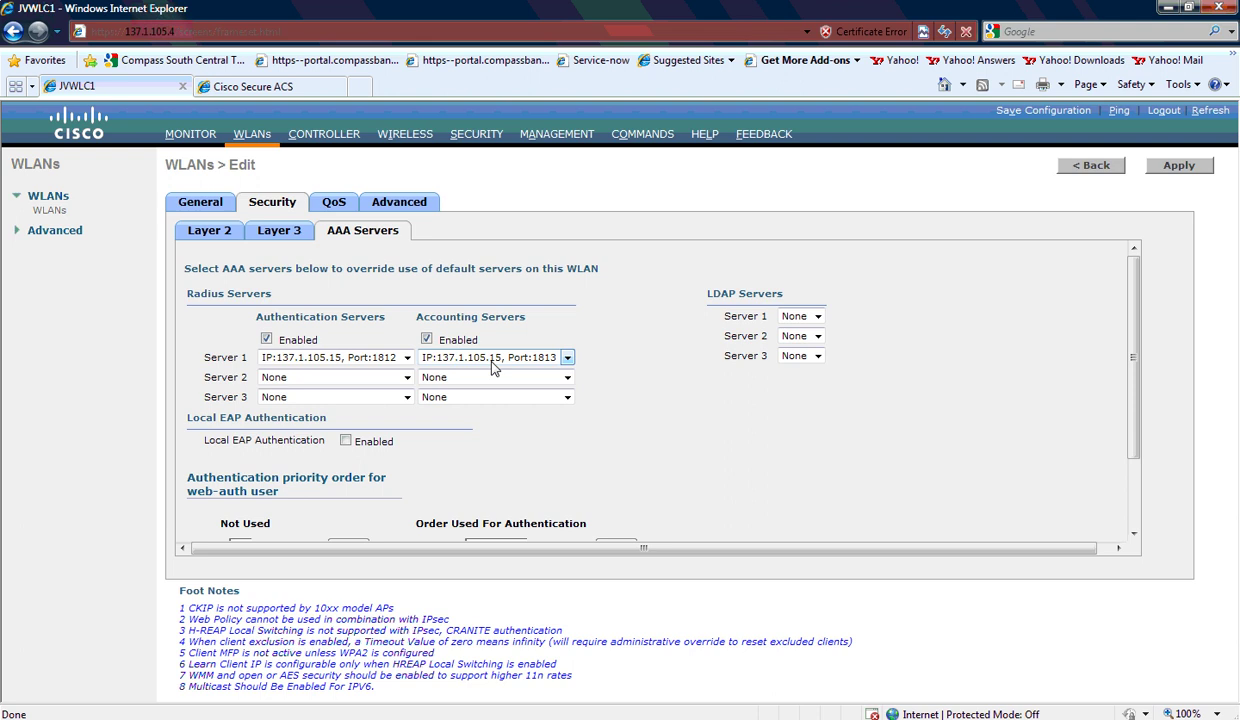
Review the JVVoice WLAN's QoS and advanced settings, including the HREAP options
left_click(337, 203)
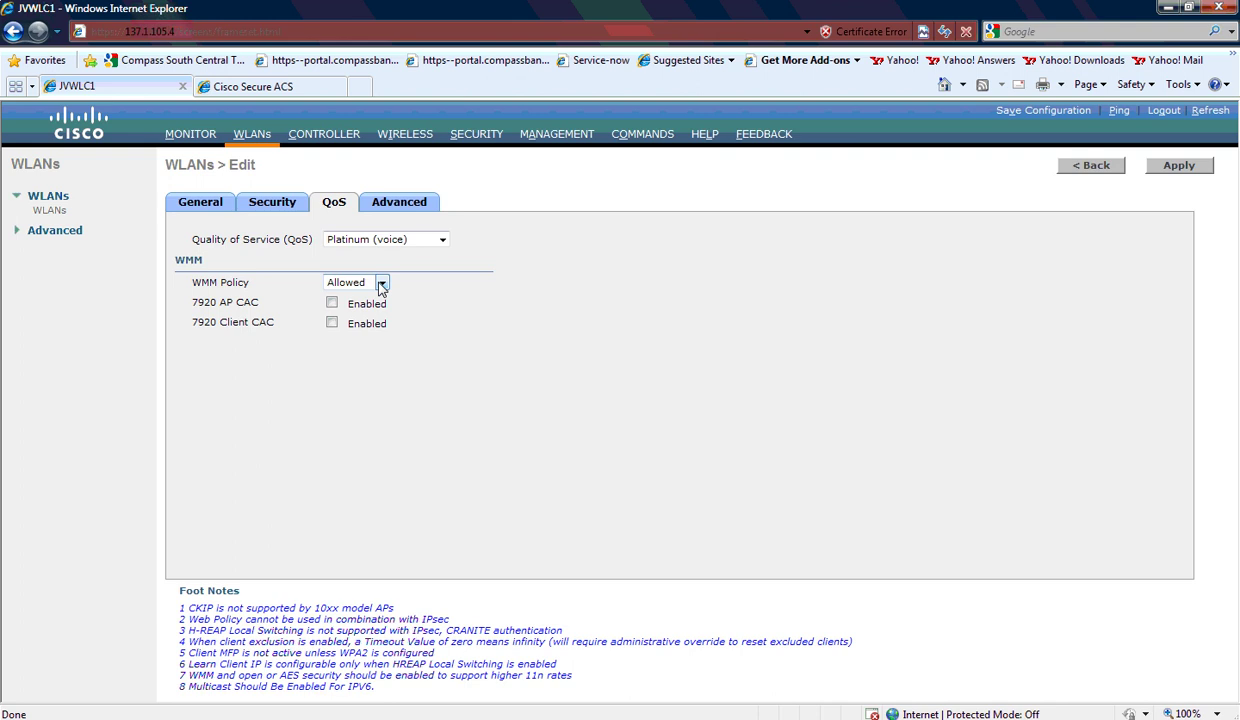
left_click(392, 206)
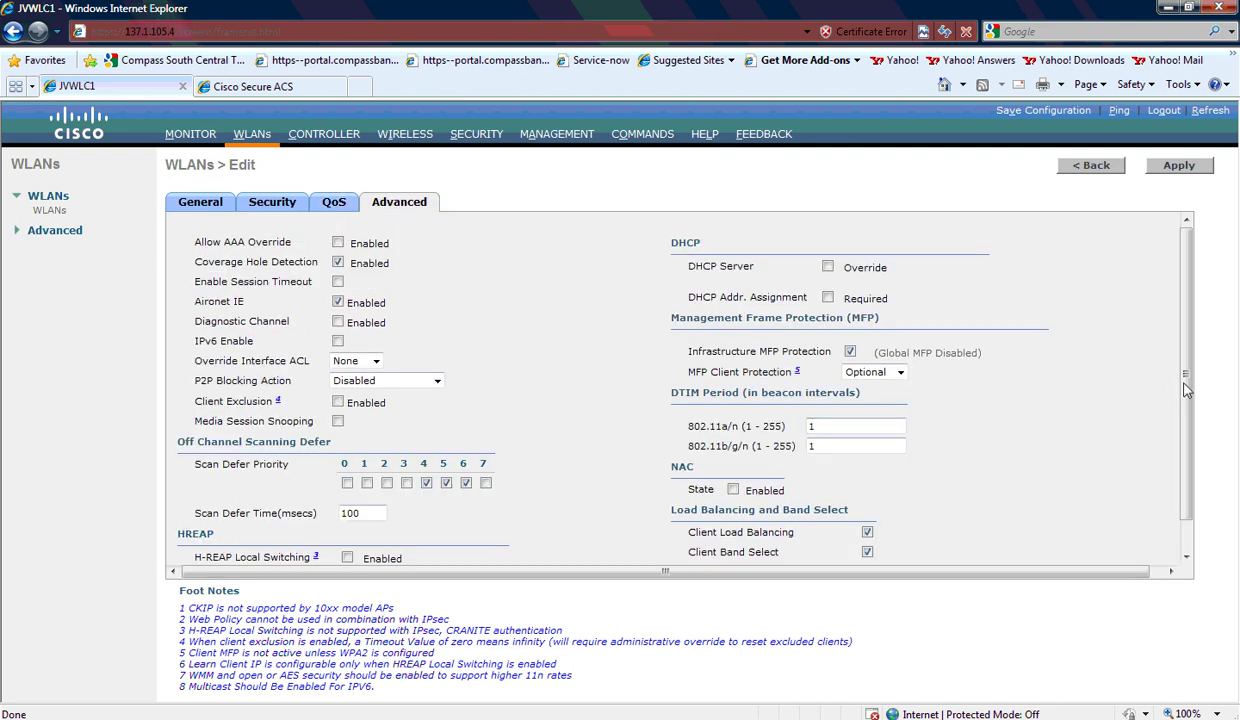
left_click_drag(1187, 432, 1190, 462)
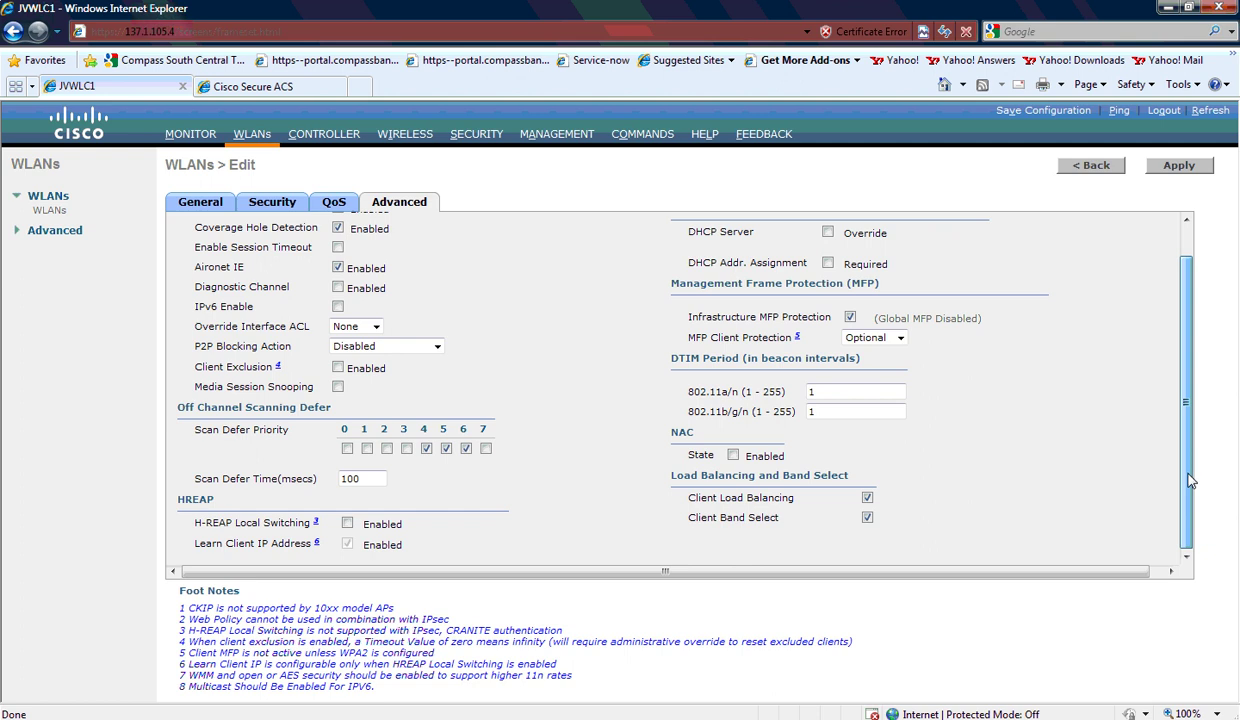
scroll(1190, 481, "up", 1)
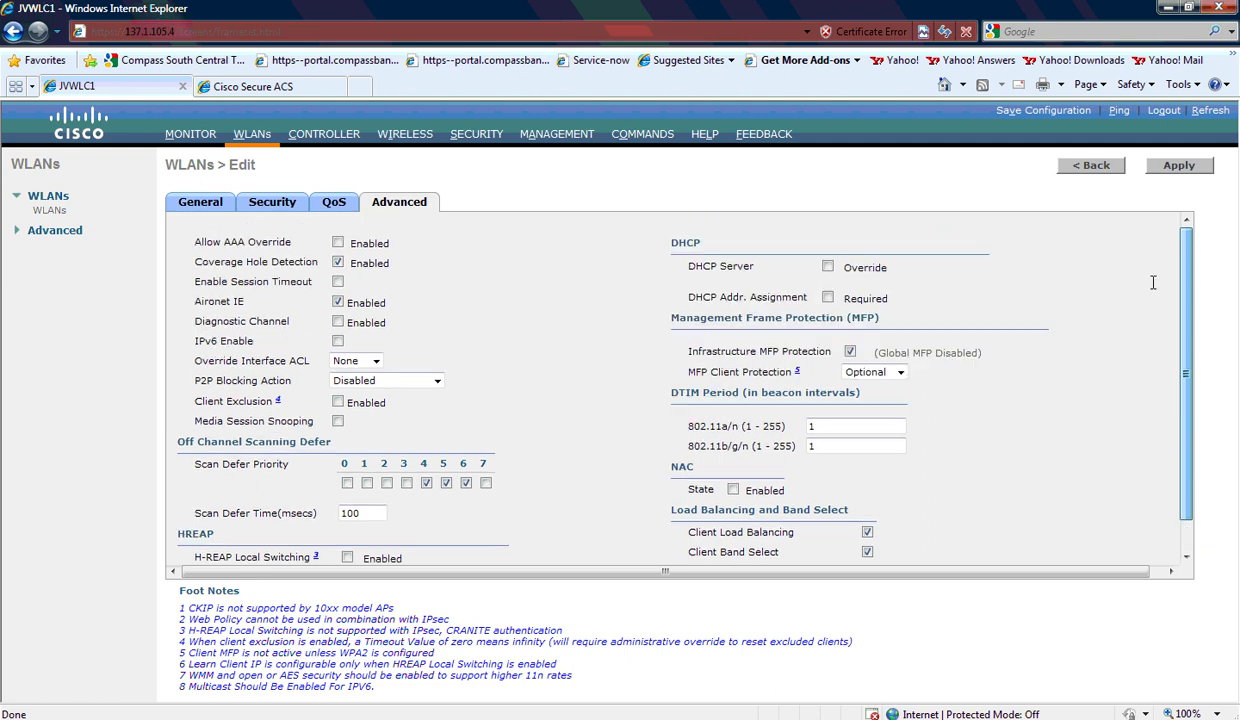
Check the controller's AP multicast group address and global multicast settings, and view the list of all access points
left_click(324, 134)
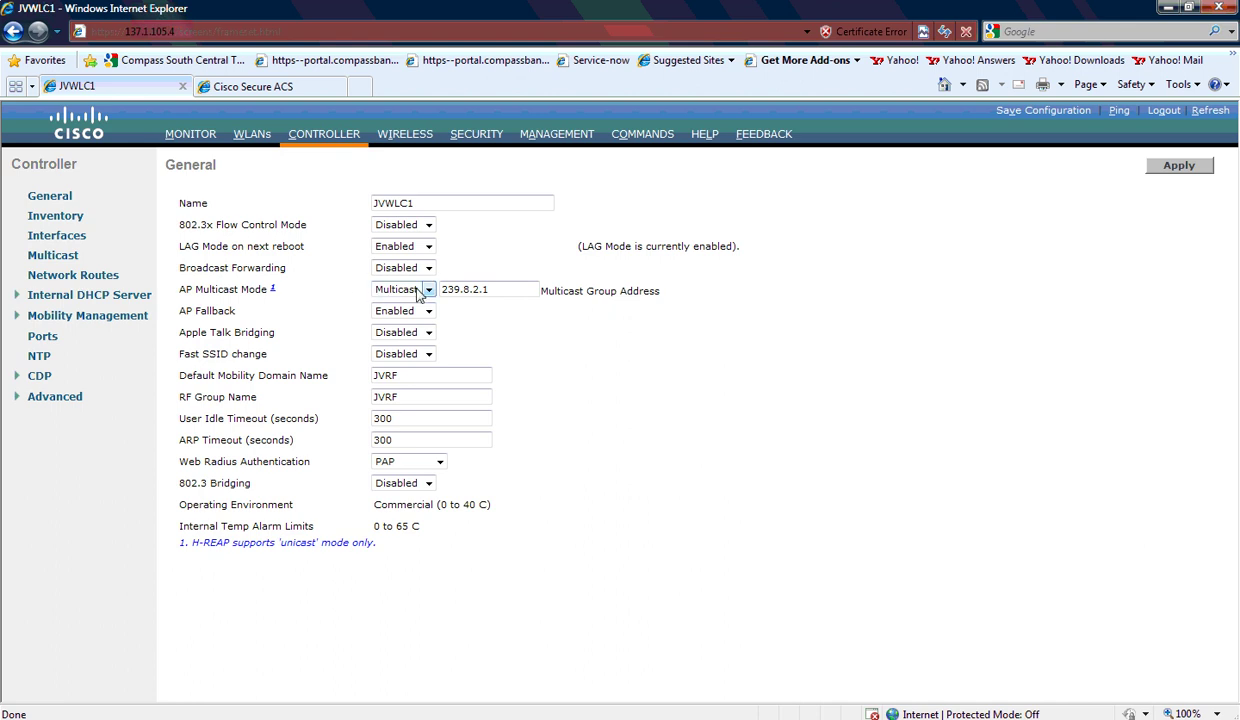
double_click(504, 287)
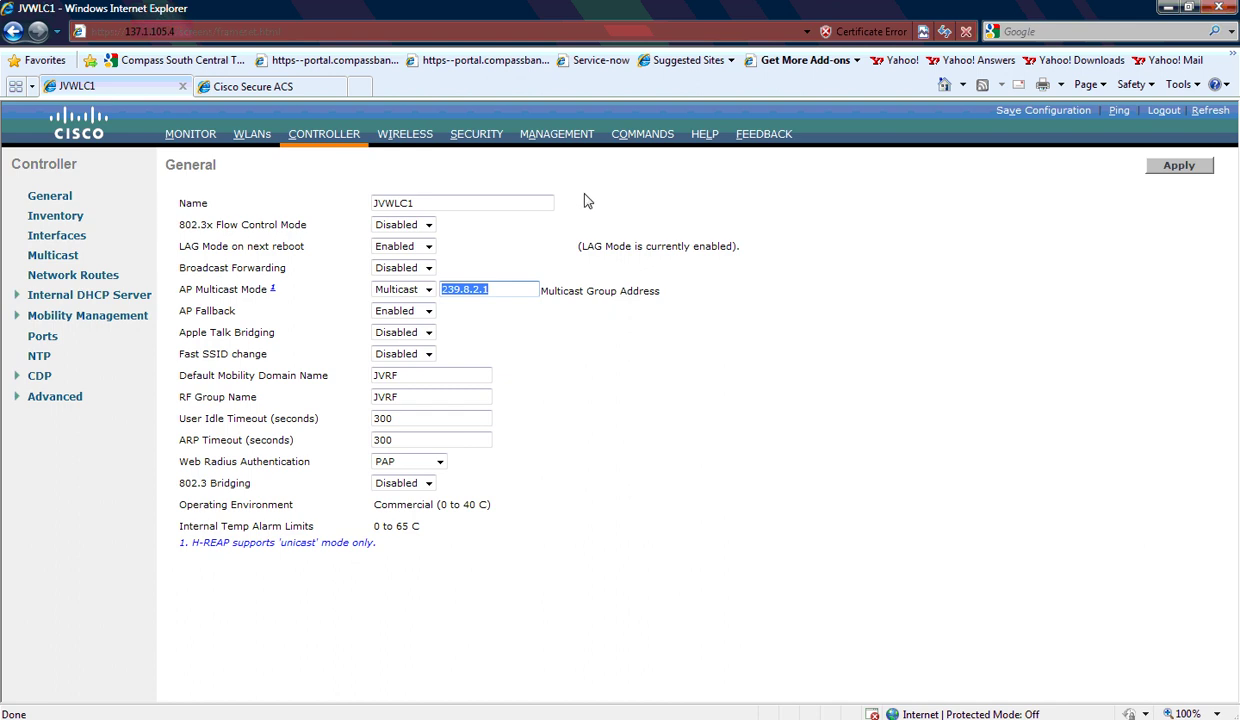
left_click(504, 290)
left_click(53, 256)
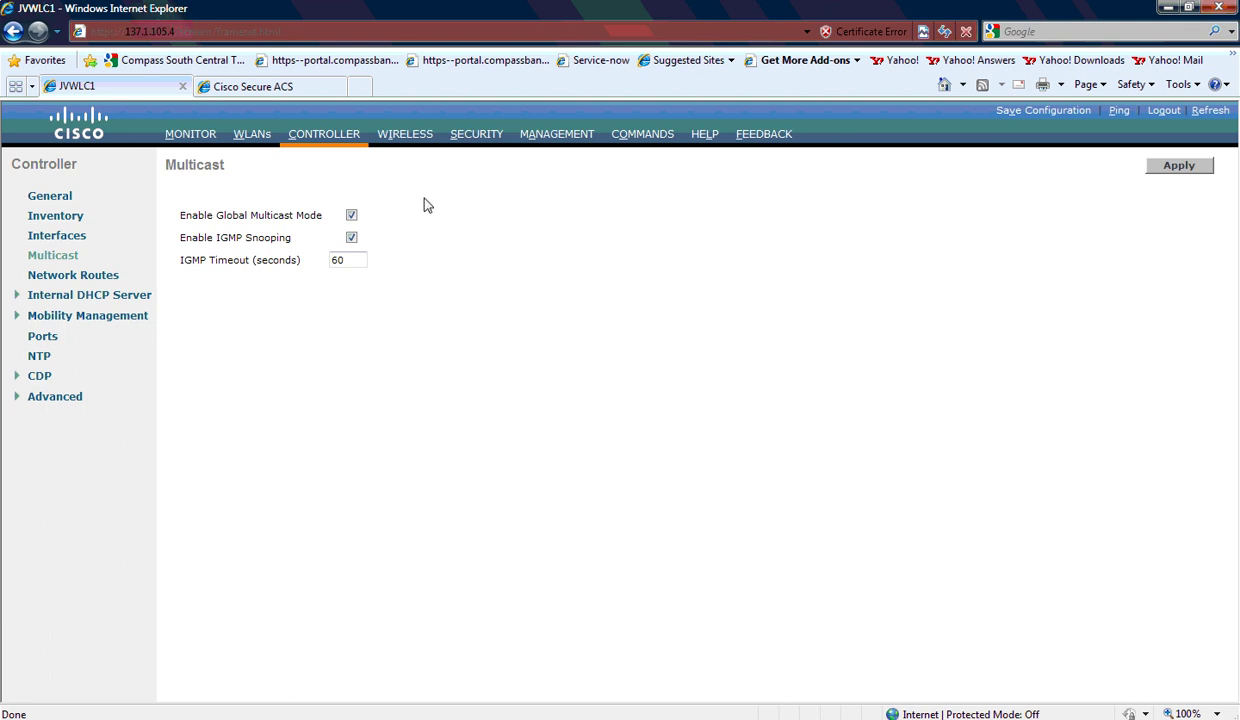
left_click(413, 136)
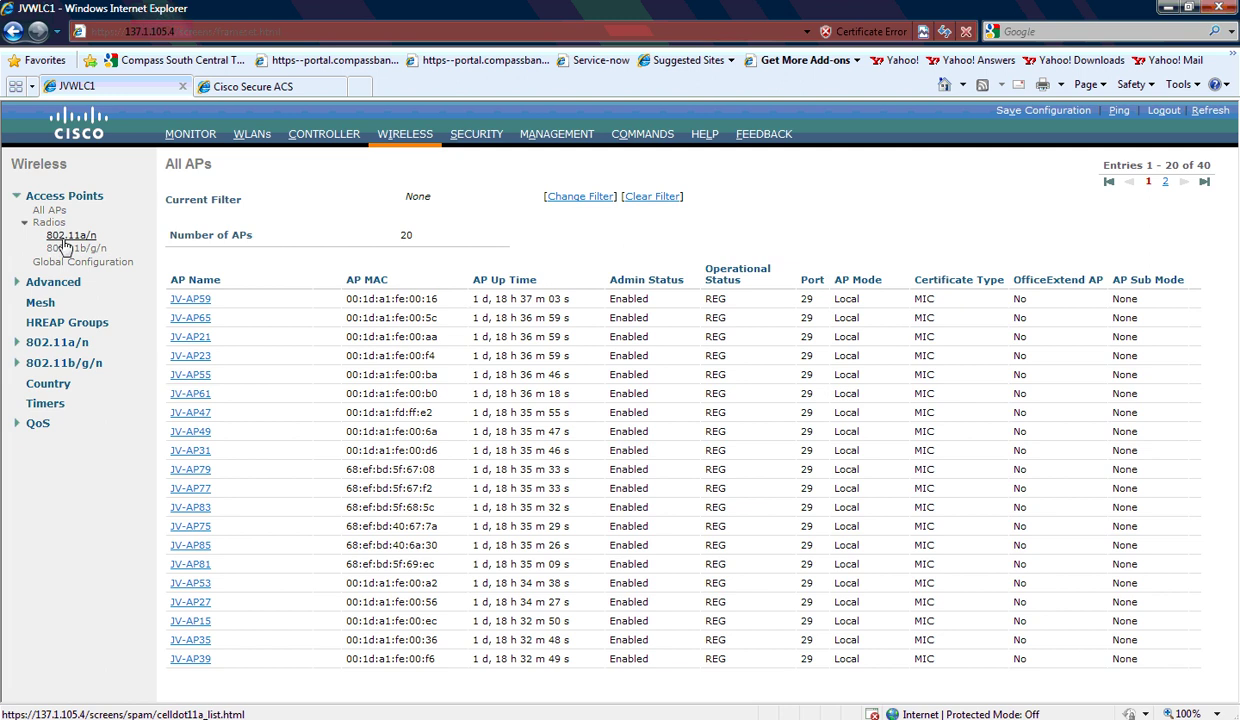
Switch to Cisco Secure ACS and examine the network device groups and the network devices and AAA clients
left_click(255, 86)
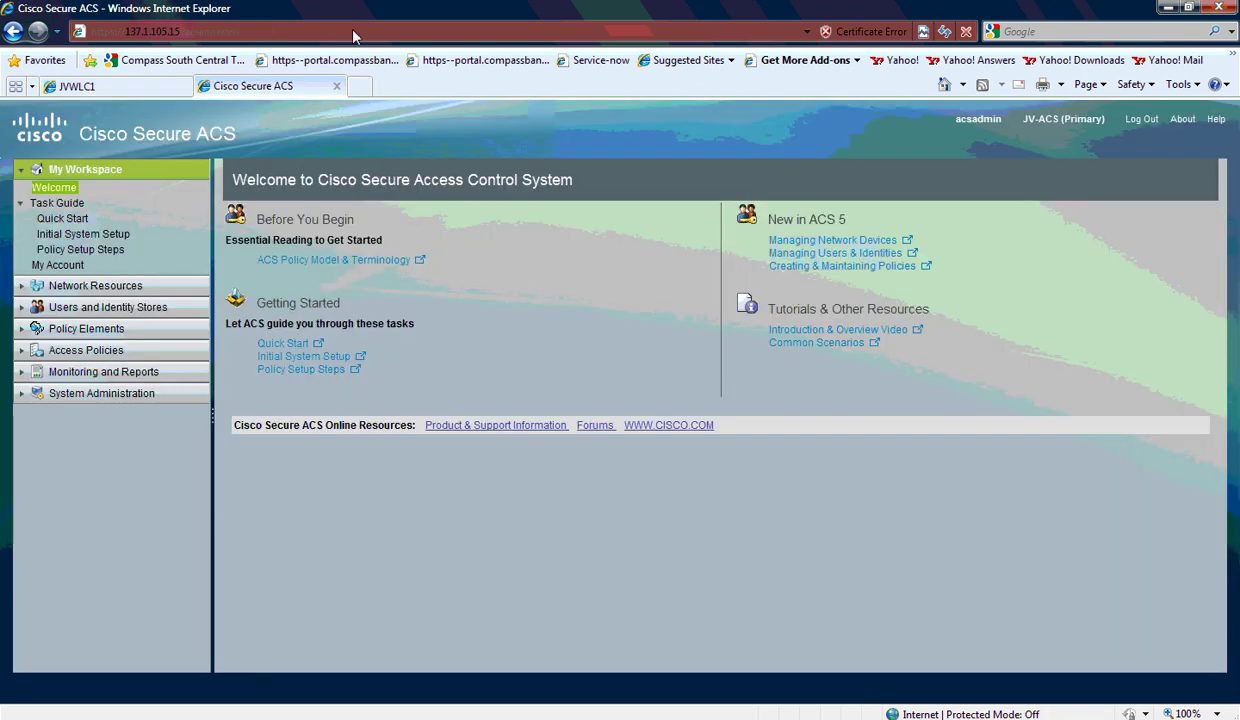
left_click(62, 286)
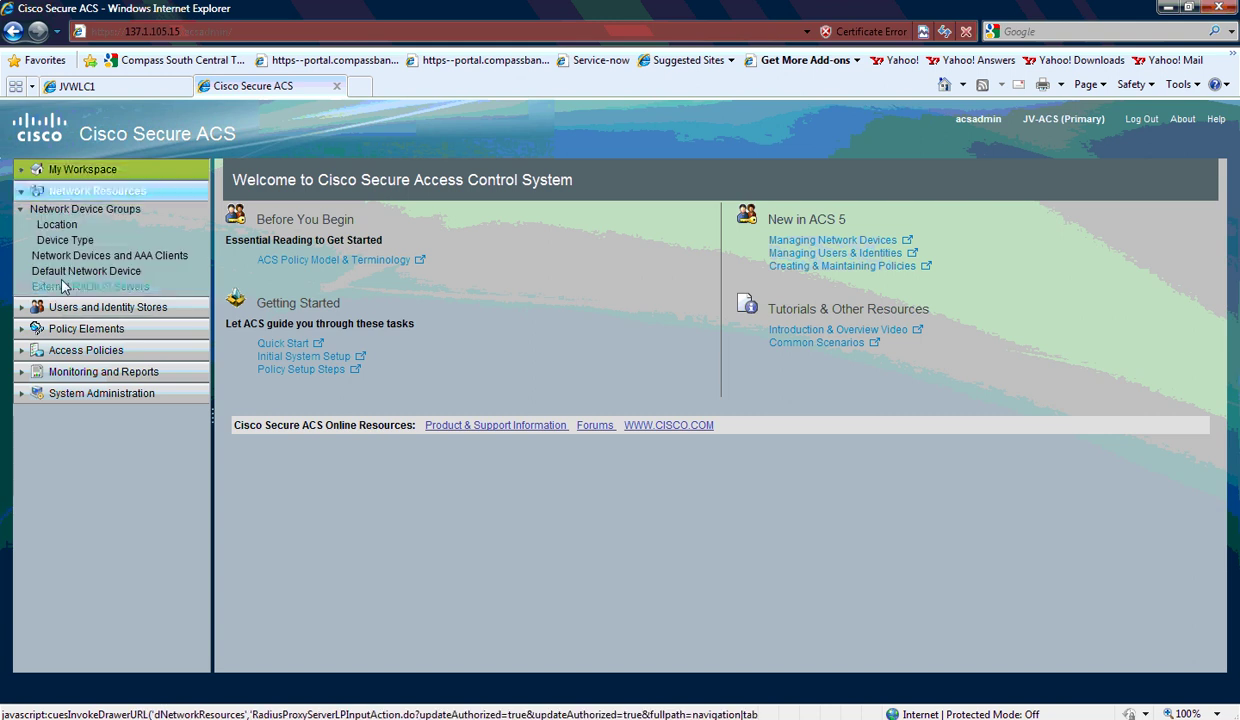
left_click(77, 209)
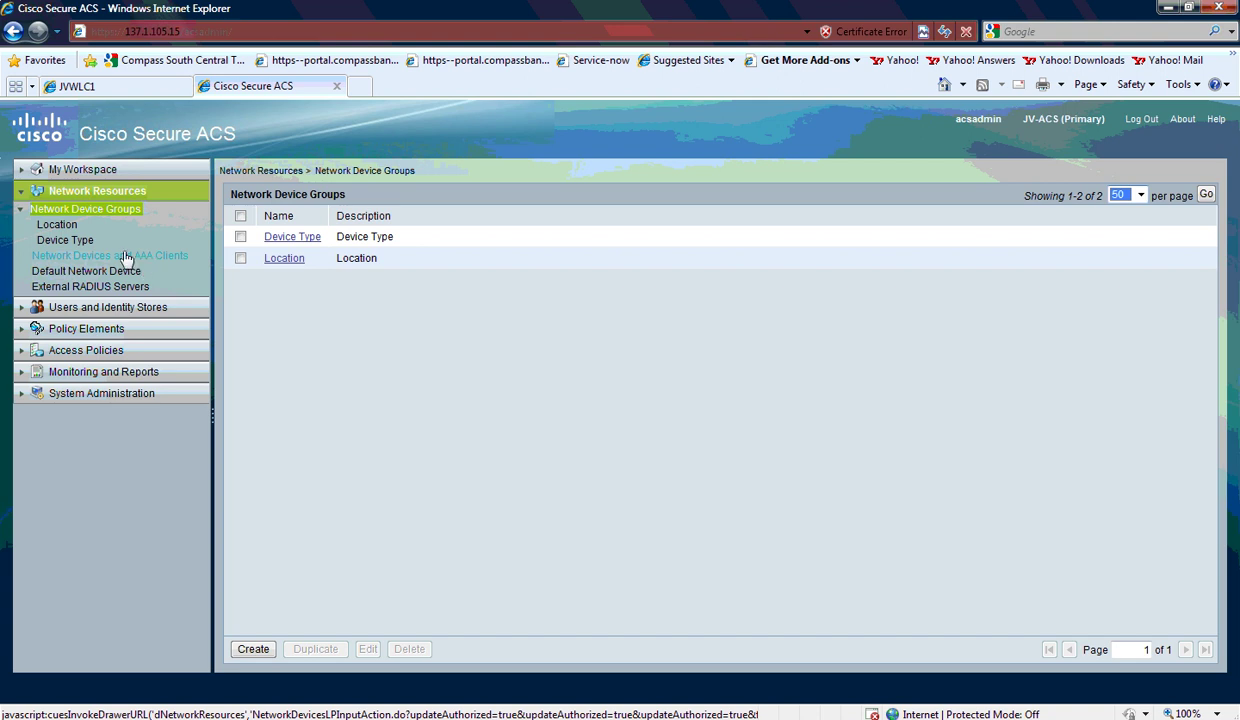
left_click(118, 257)
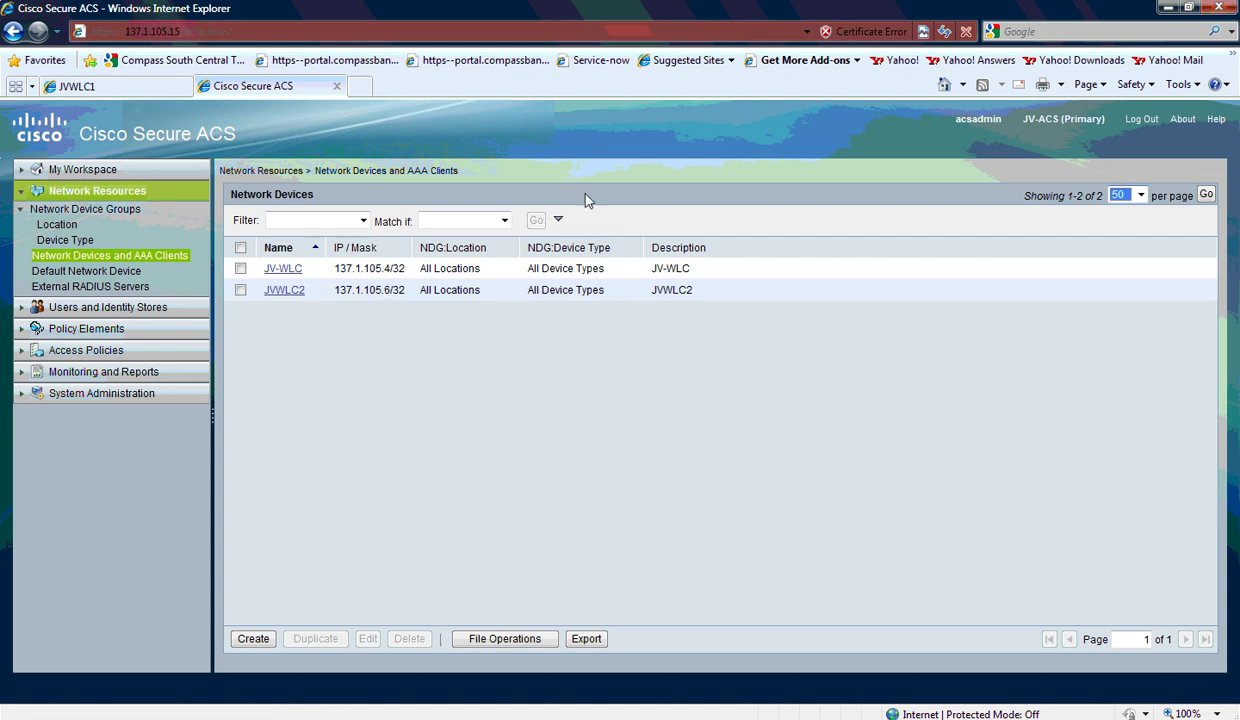
left_click(25, 309)
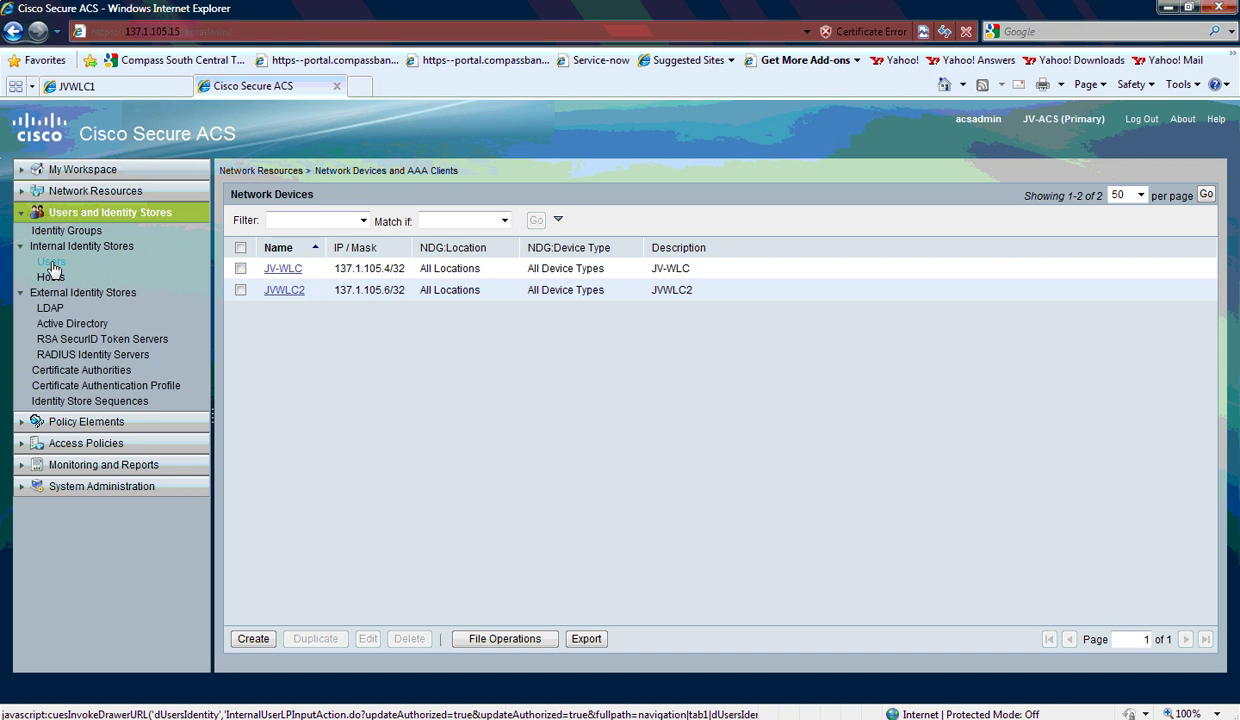
left_click(52, 264)
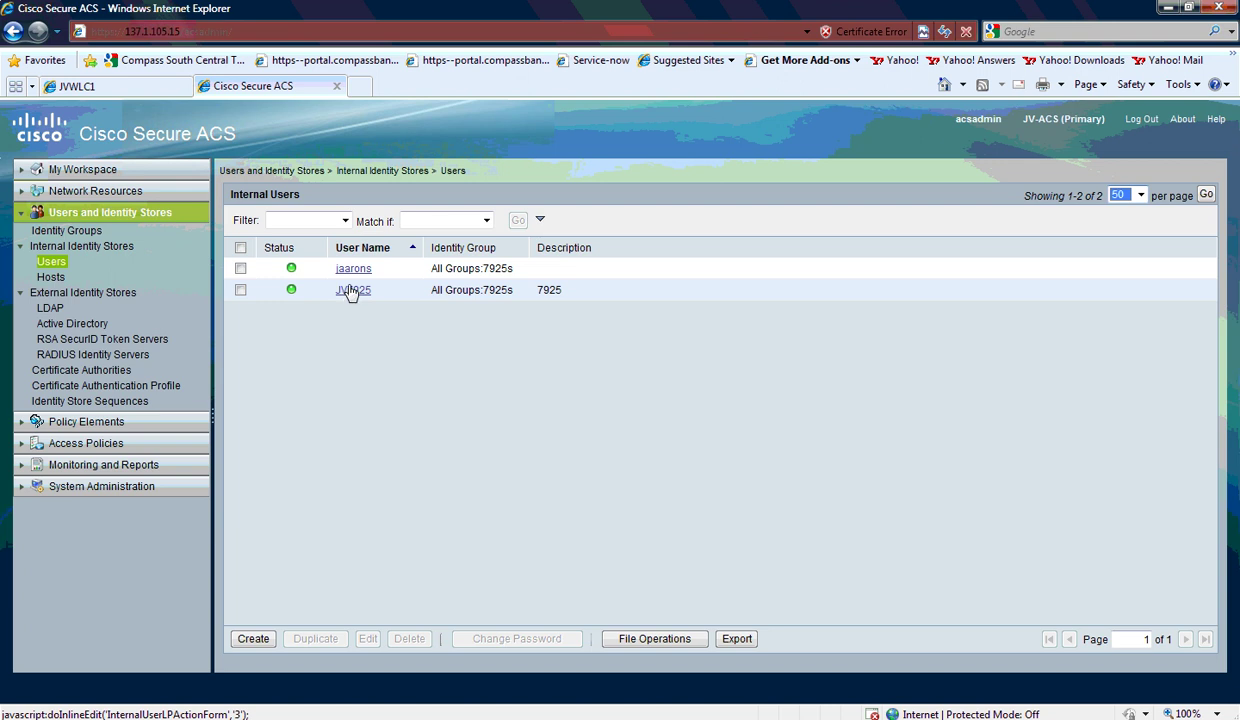
left_click(352, 291)
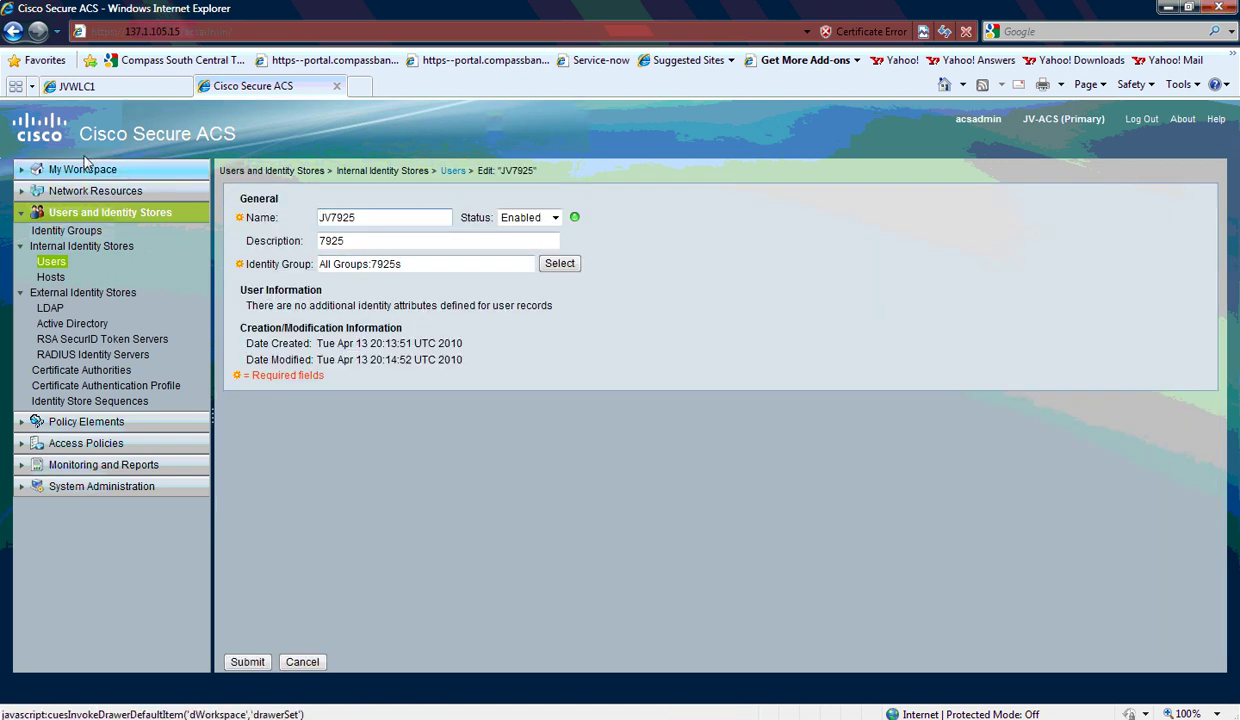
left_click(188, 265)
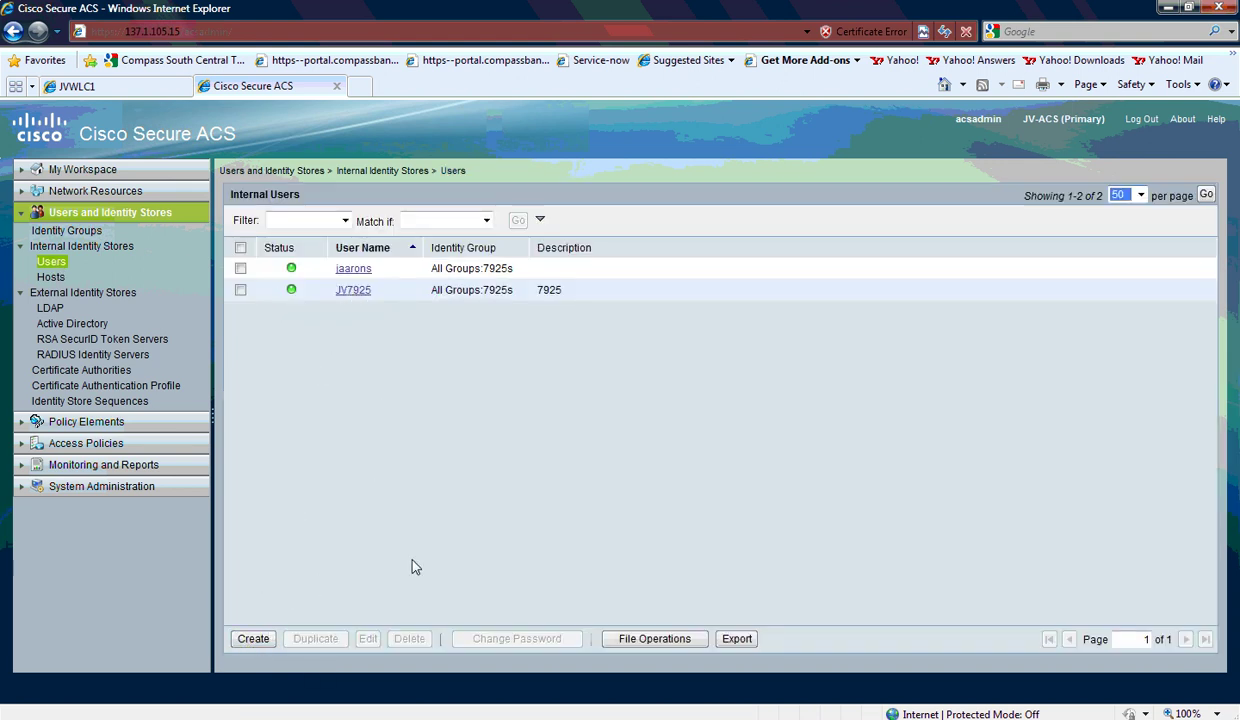
left_click(240, 290)
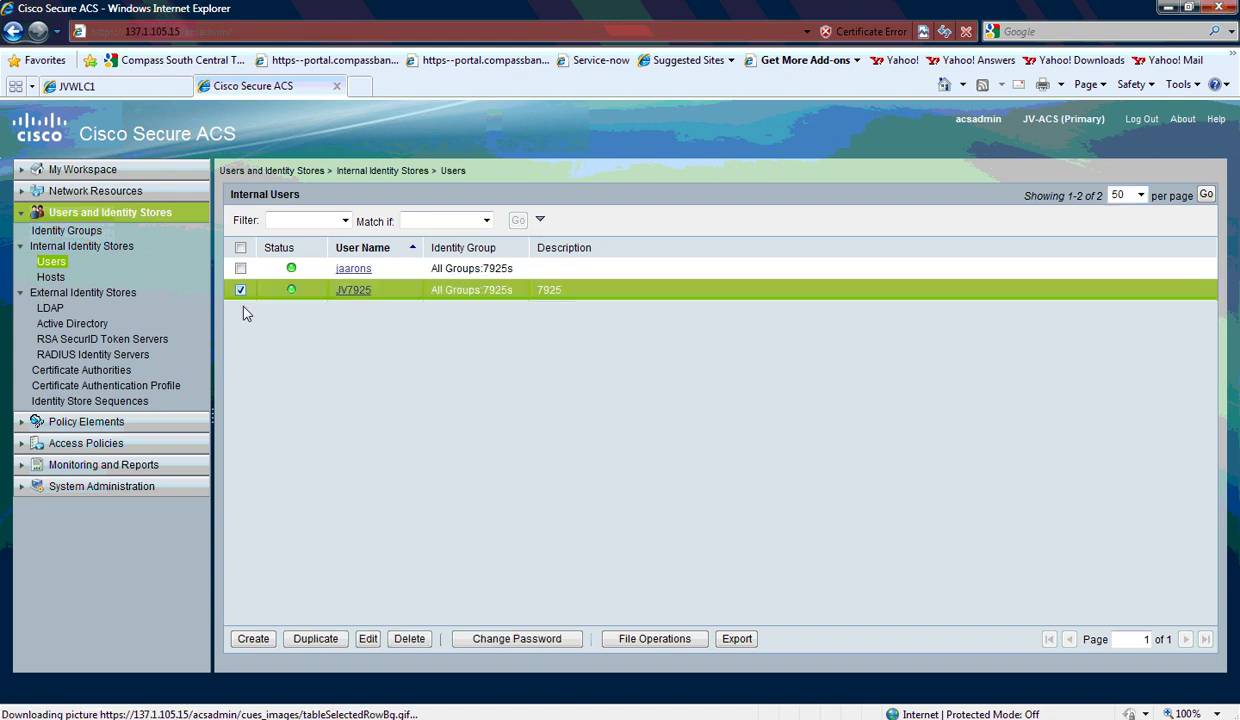
left_click(498, 646)
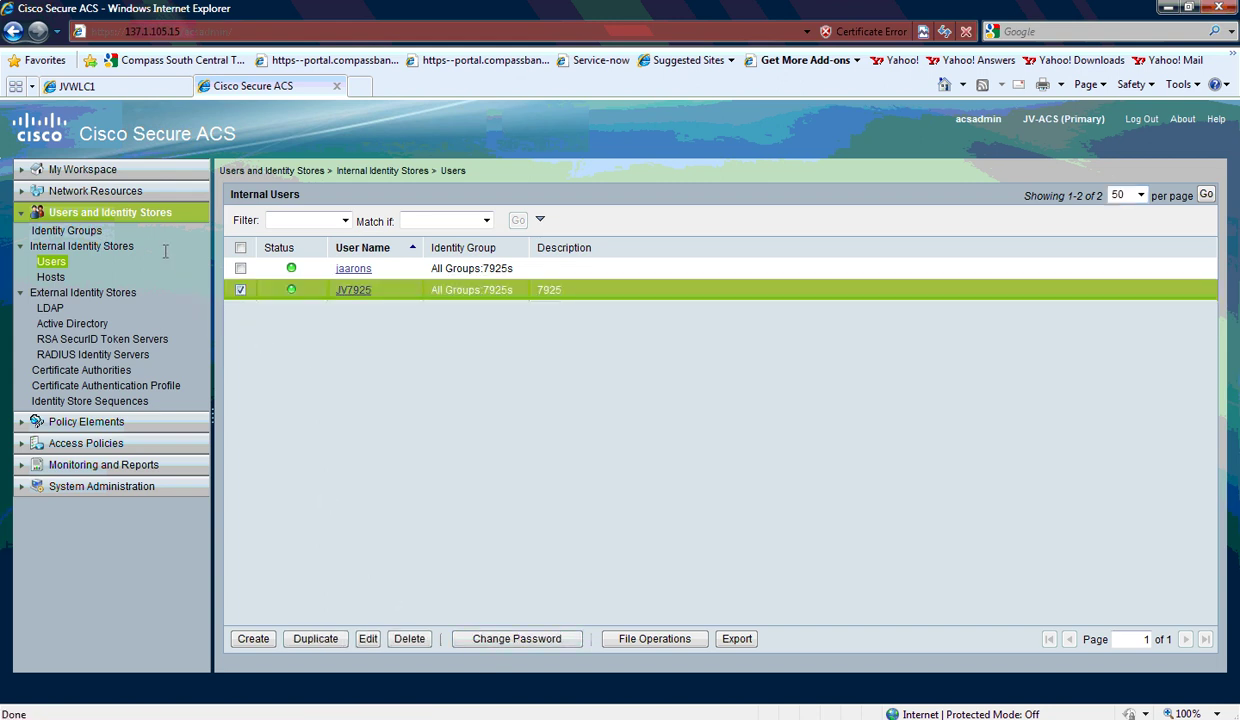
Look through the policy elements and expand the network access entries of the authorization and permissions section
left_click(82, 421)
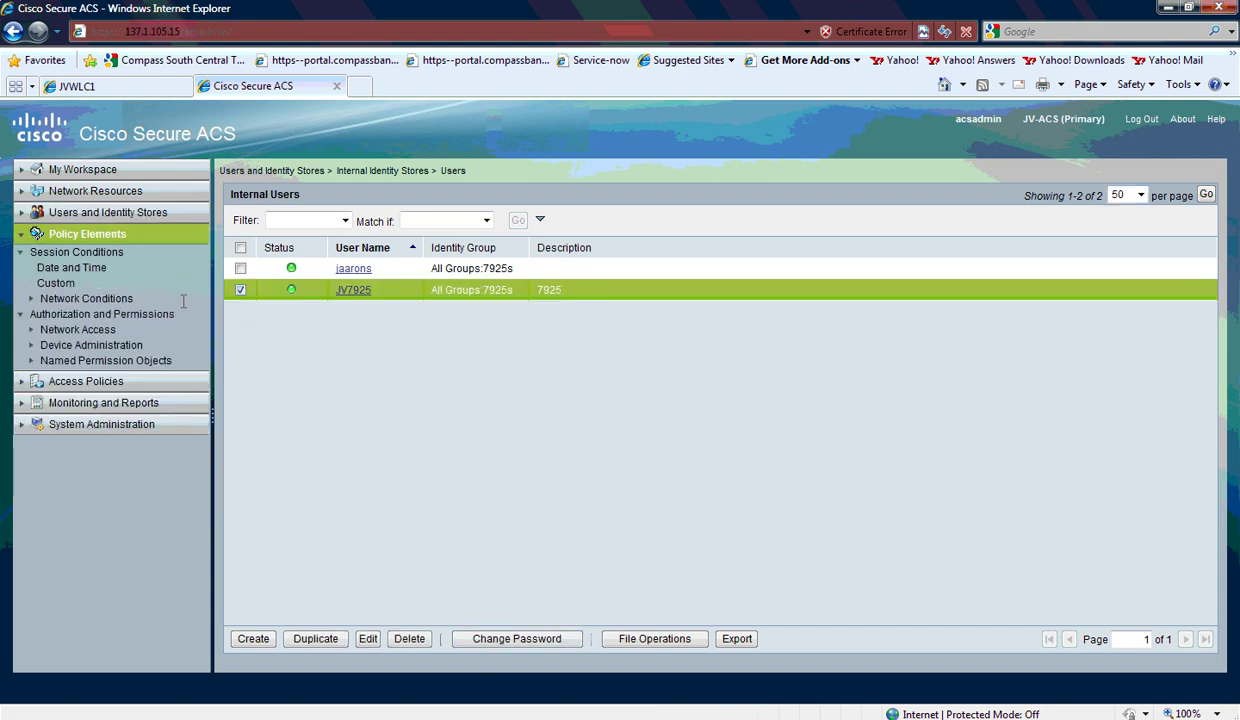
left_click(93, 316)
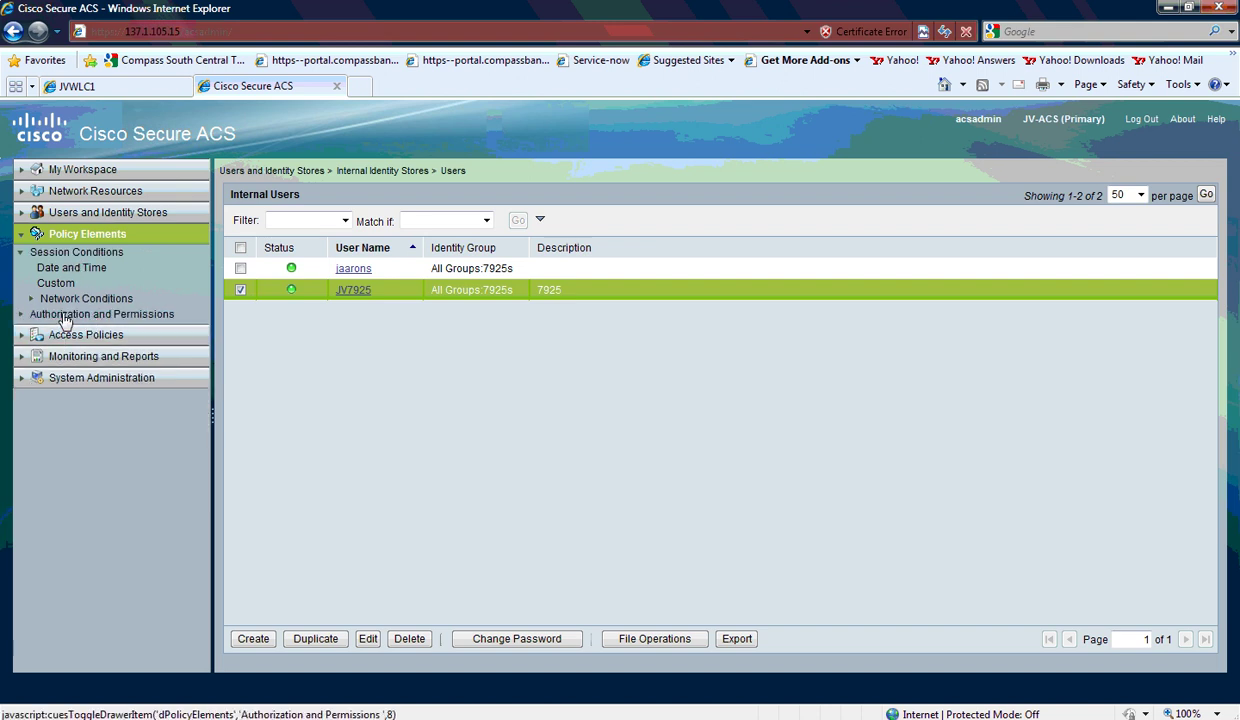
left_click(63, 316)
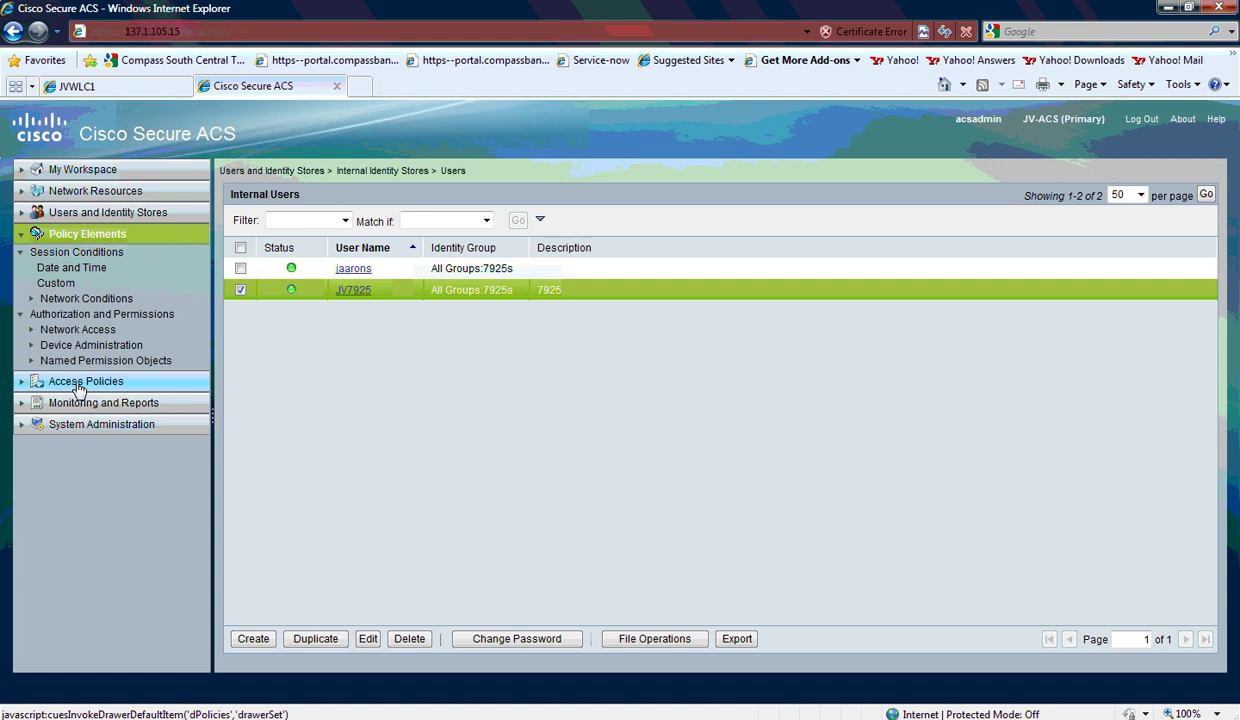
left_click(80, 330)
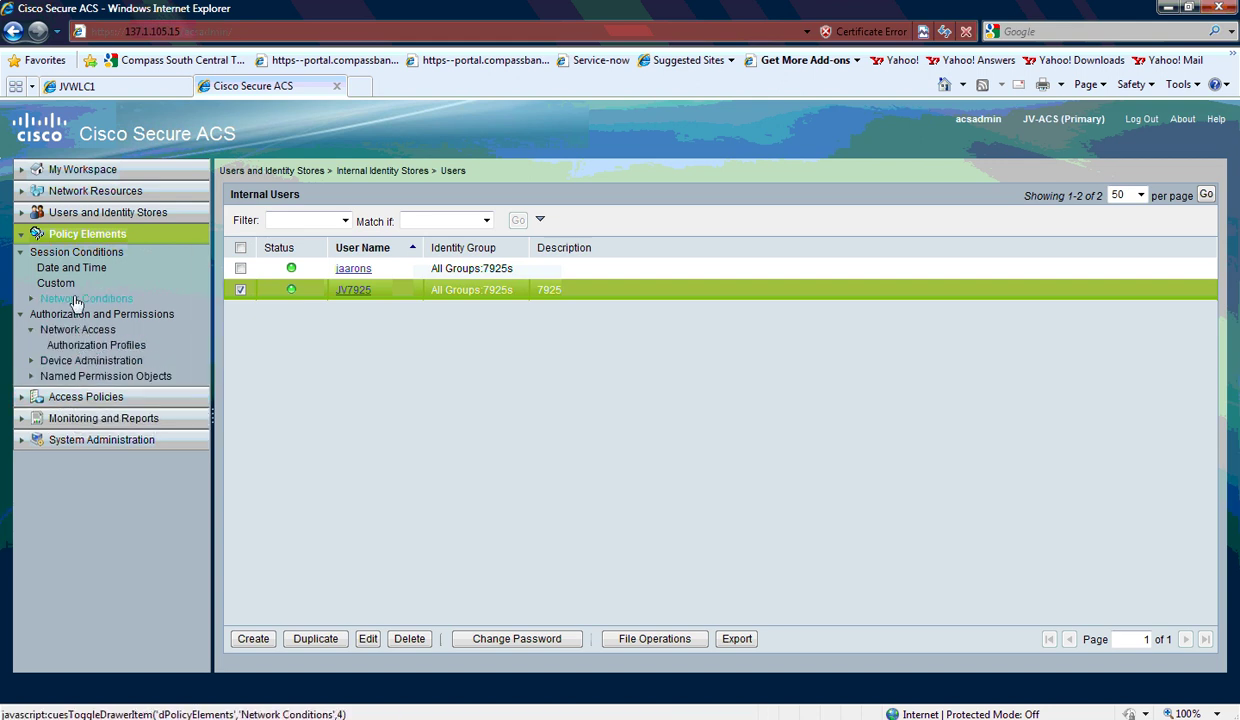
View the access services under the access policies and examine the service selection rules
left_click(85, 397)
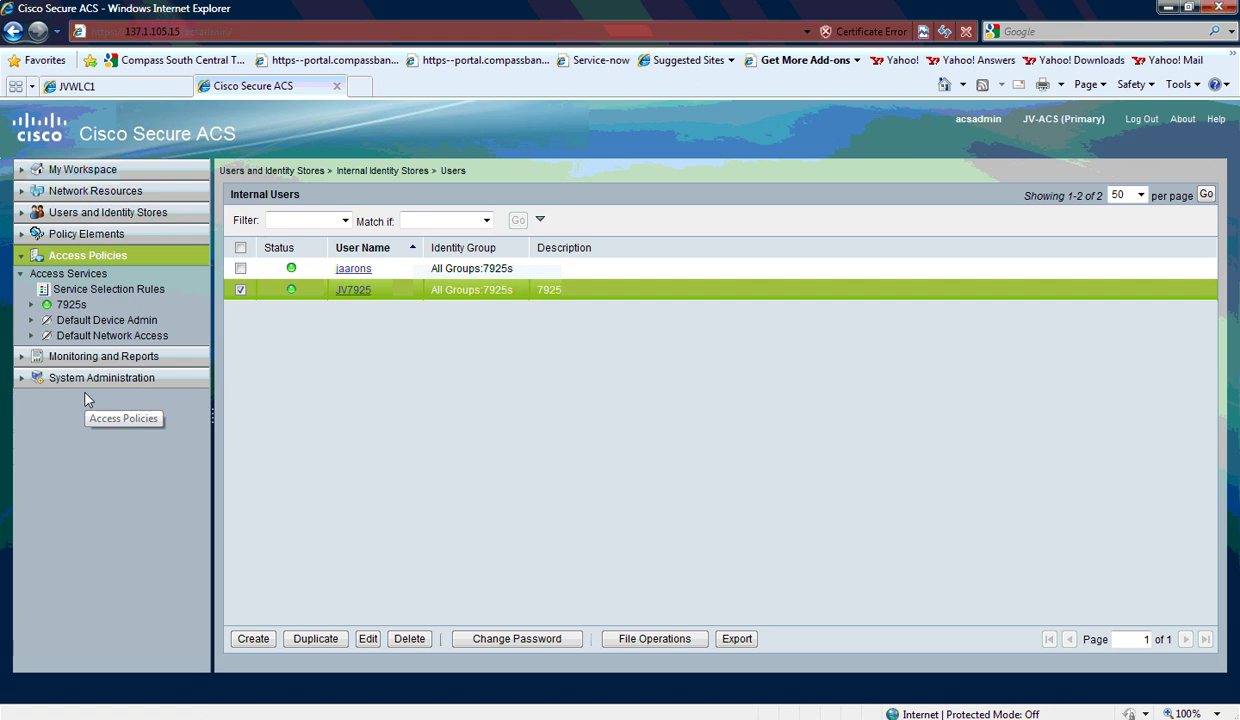
left_click(76, 280)
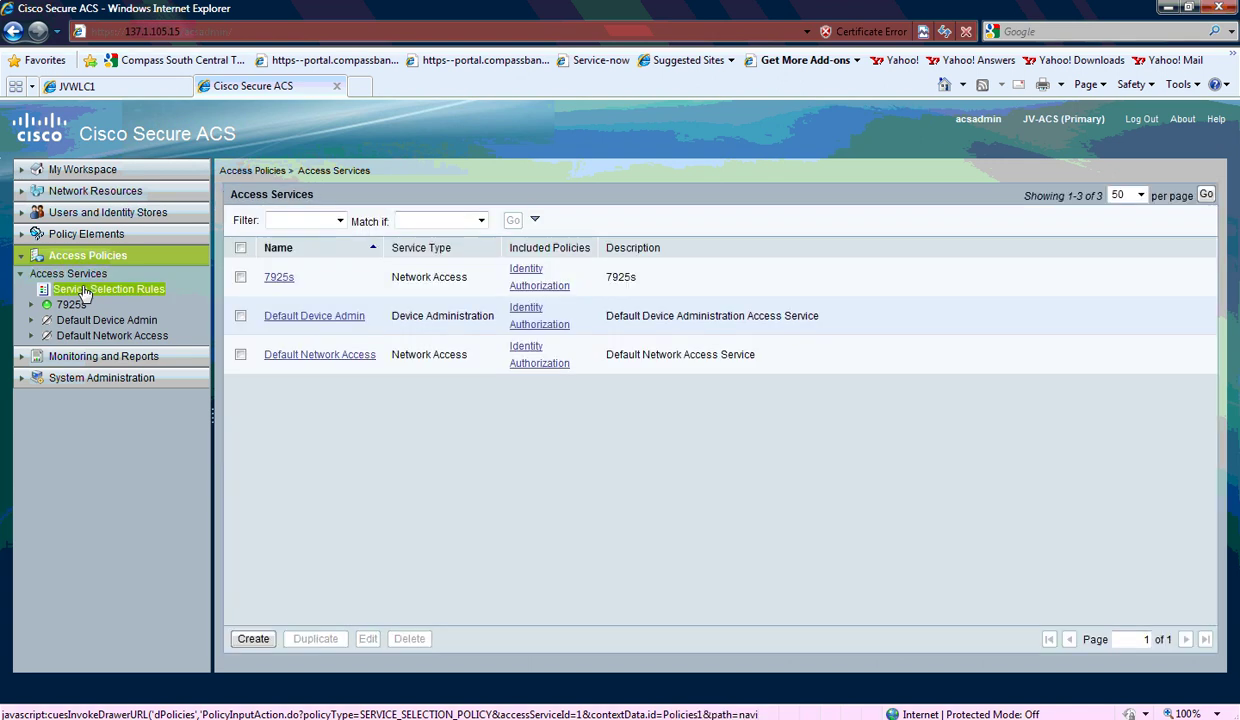
left_click(85, 291)
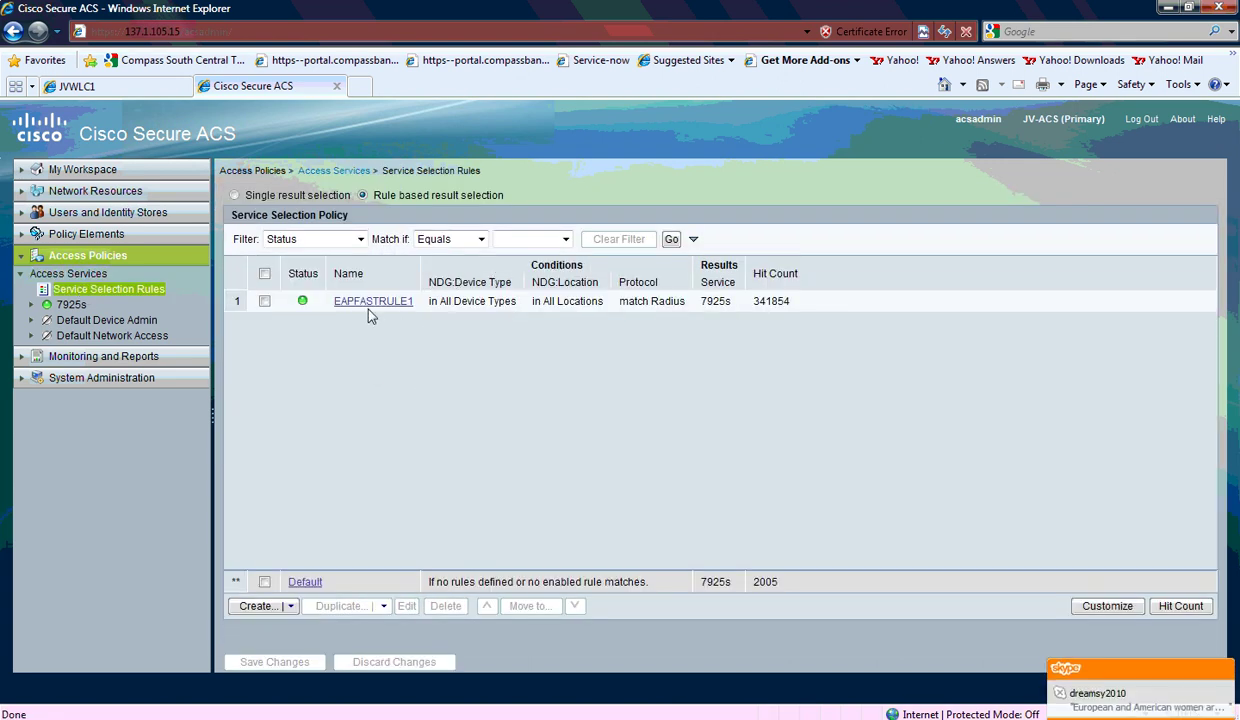
Open the 7925s access service and examine its allowed protocols, expanding the MS-CHAPv2 and EAP-FAST parameters
left_click(73, 276)
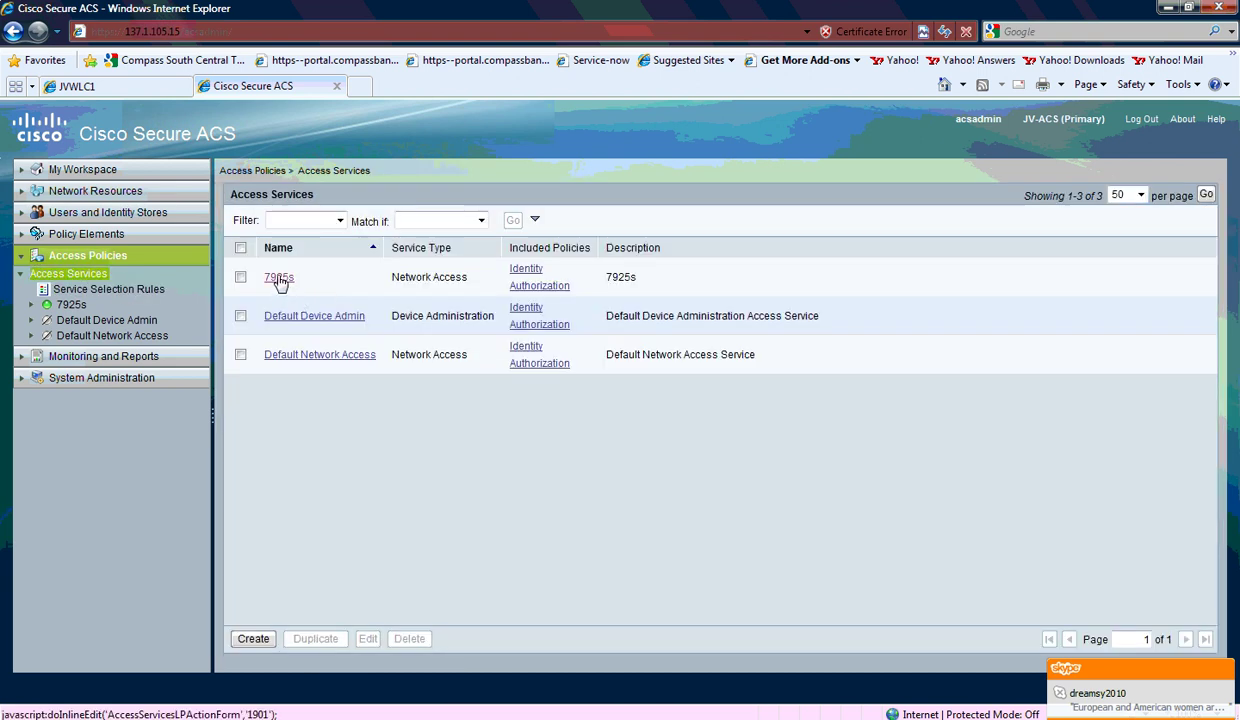
left_click(280, 279)
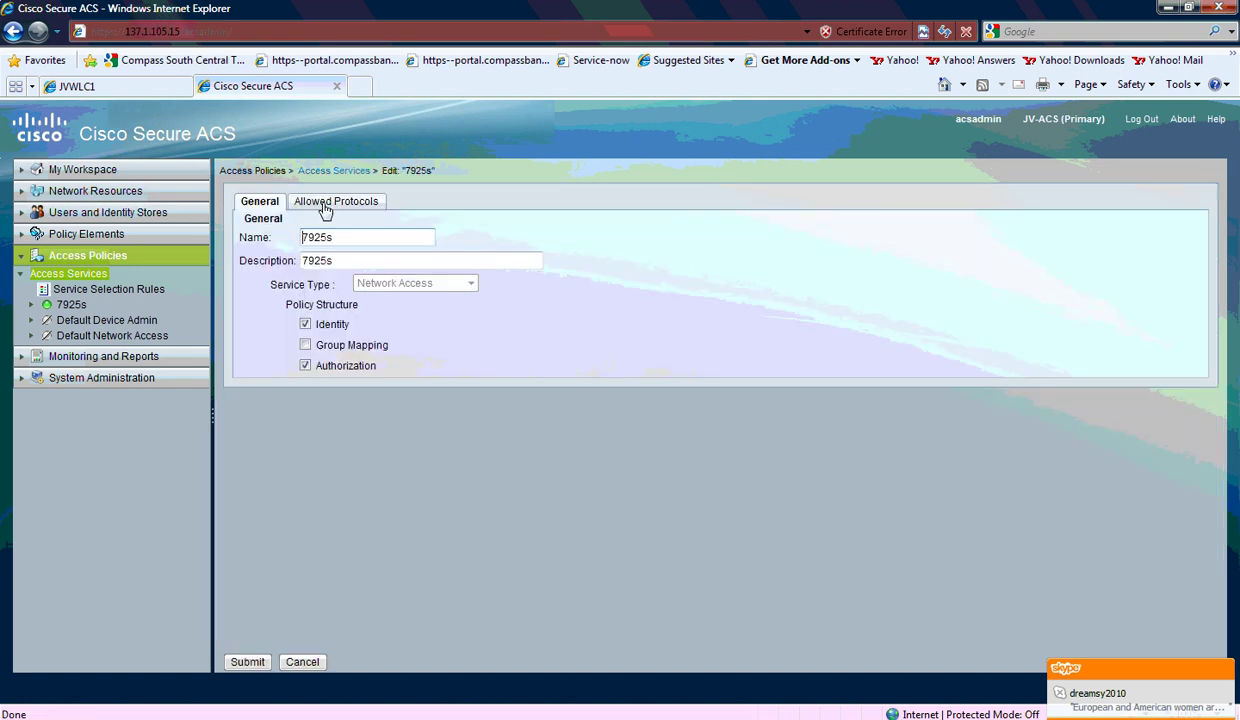
left_click(325, 205)
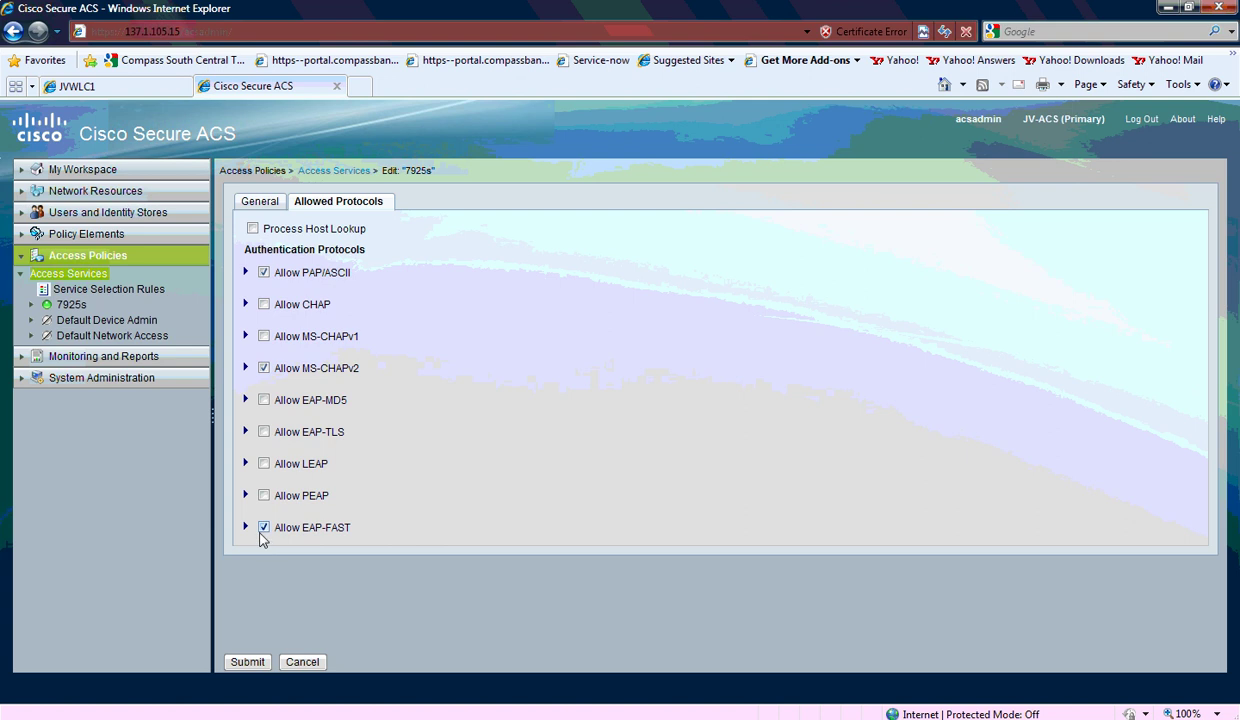
left_click(245, 368)
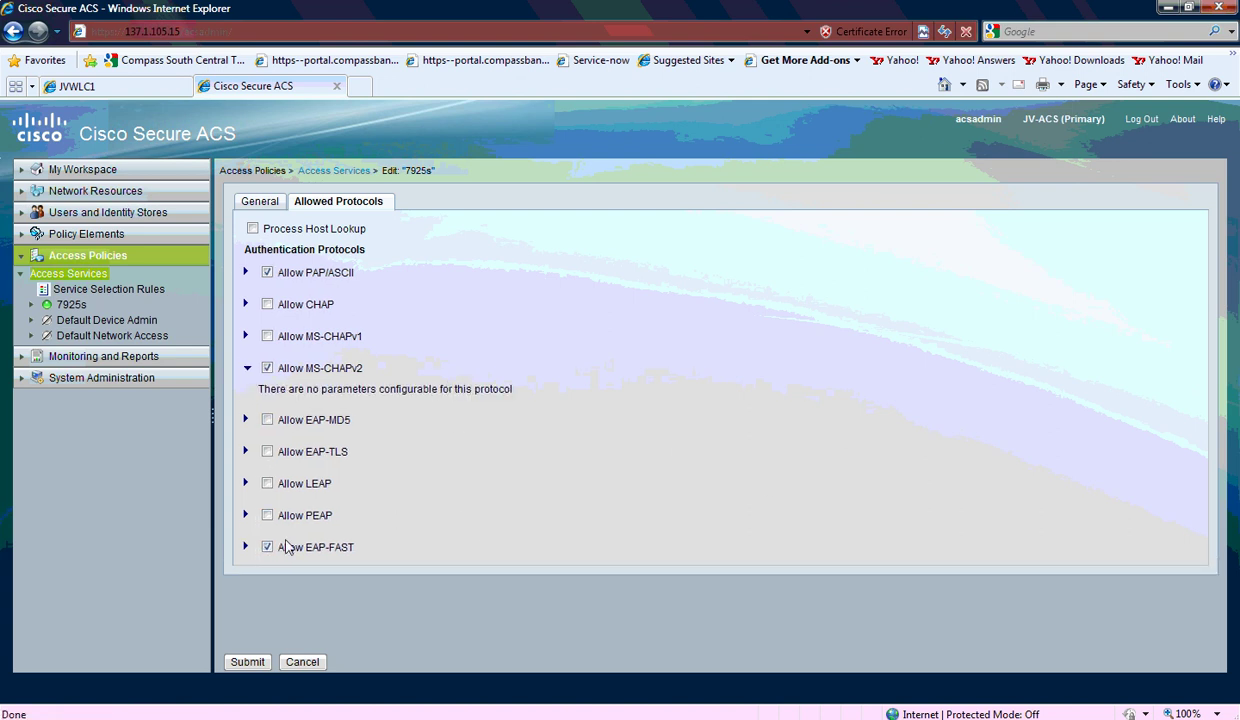
left_click(246, 548)
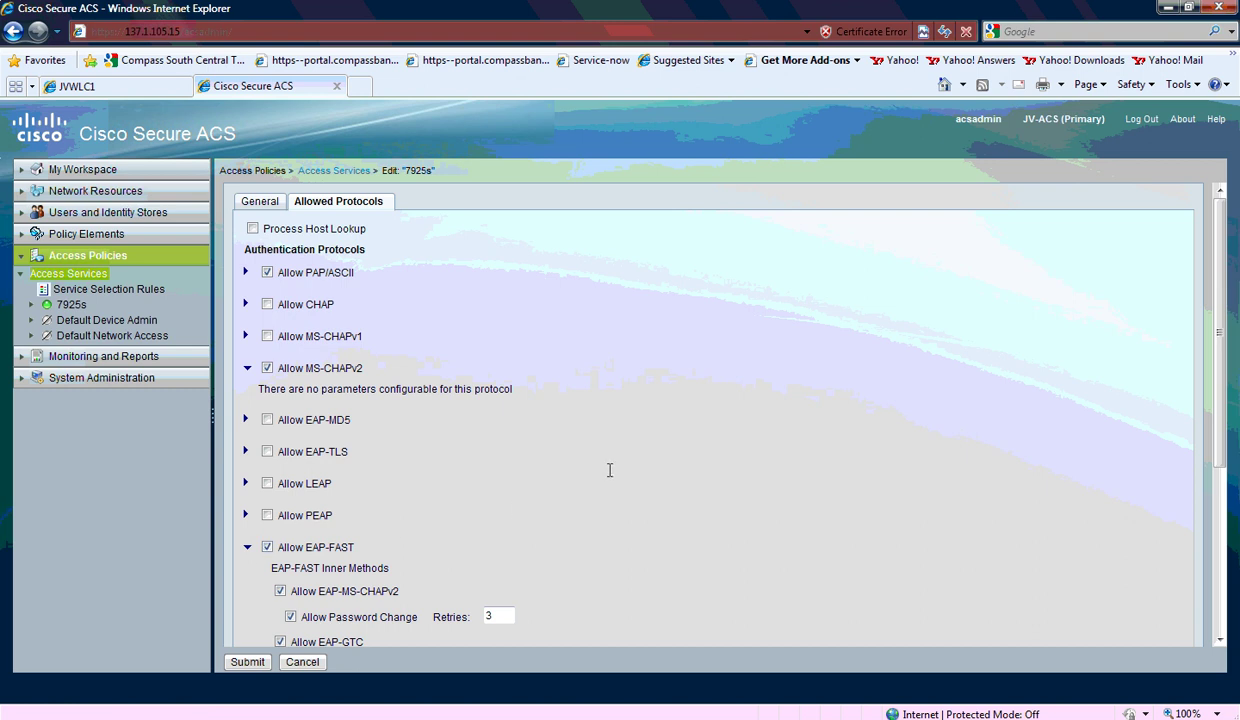
Review the remaining EAP-FAST and PAC settings of the 7925s service, and examine its identity policy including the advanced options
left_click_drag(1218, 437, 1220, 641)
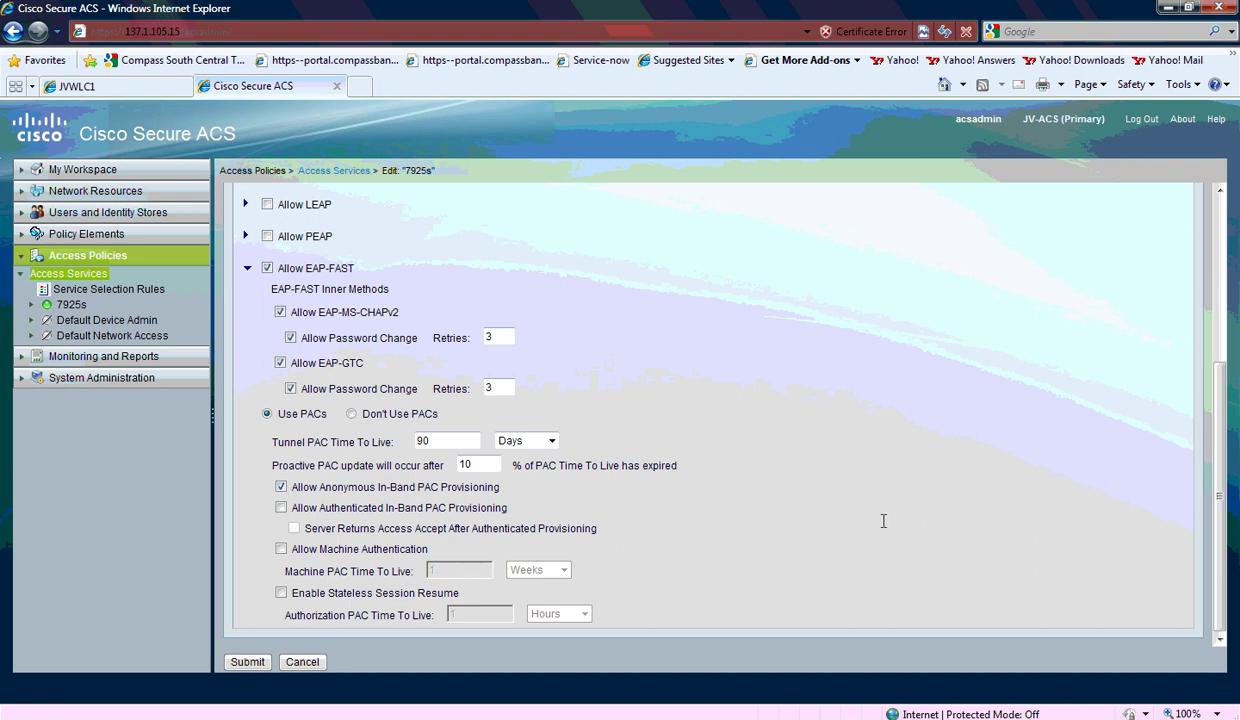
scroll(801, 252, "up", 3)
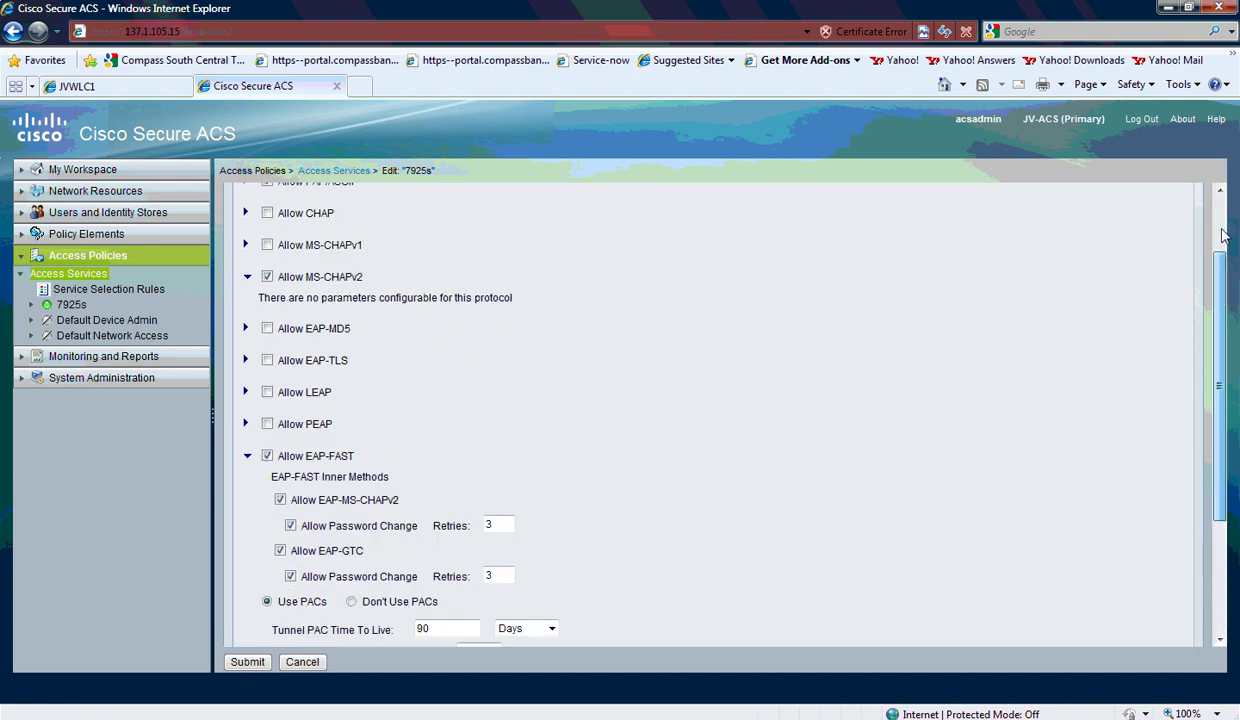
left_click(64, 305)
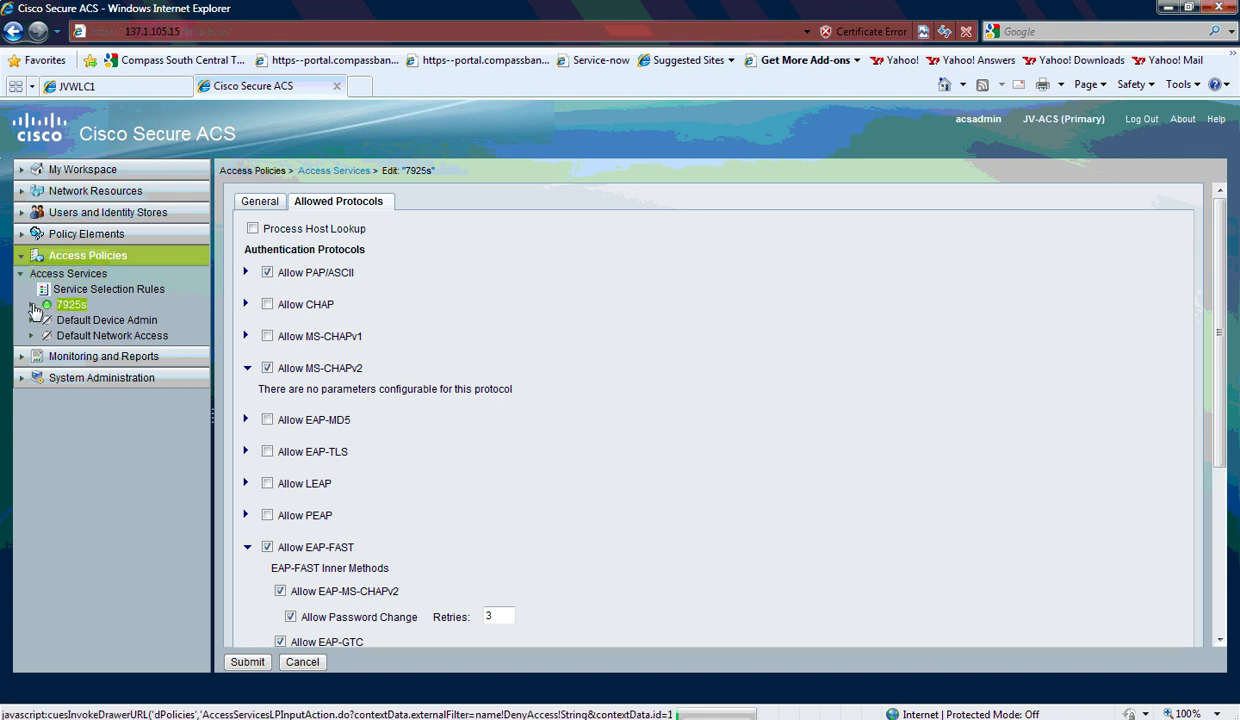
left_click(32, 306)
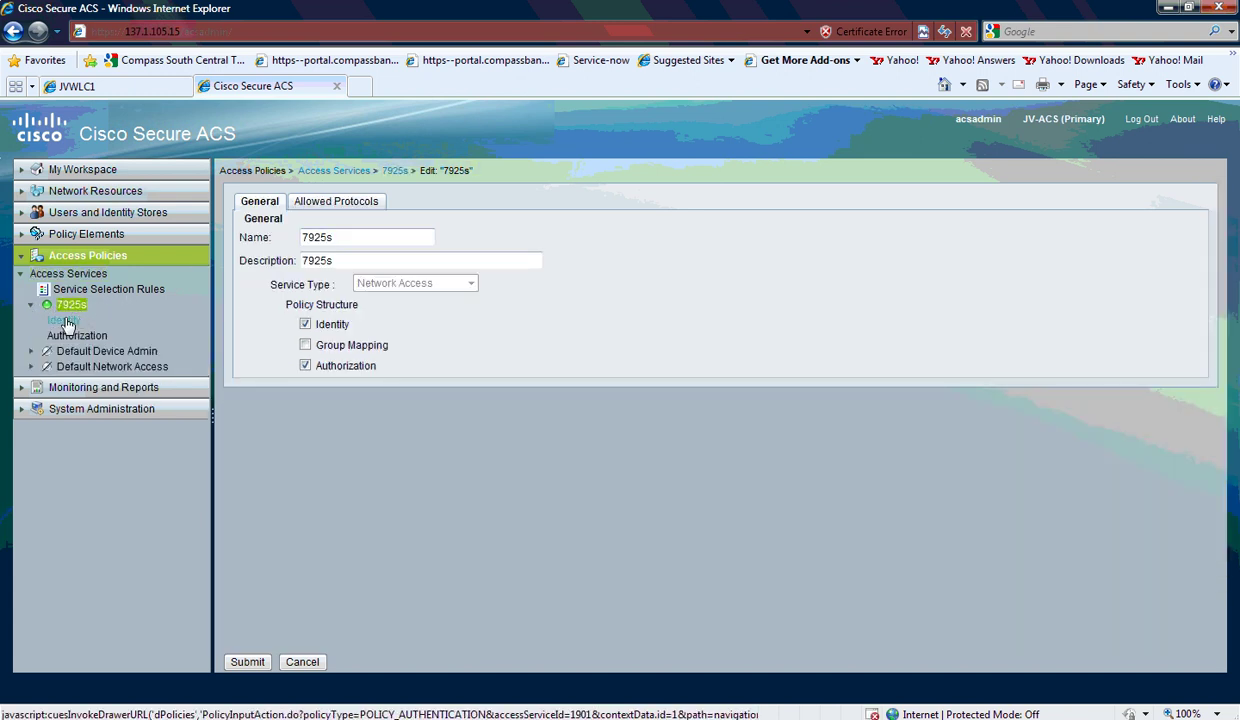
left_click(64, 321)
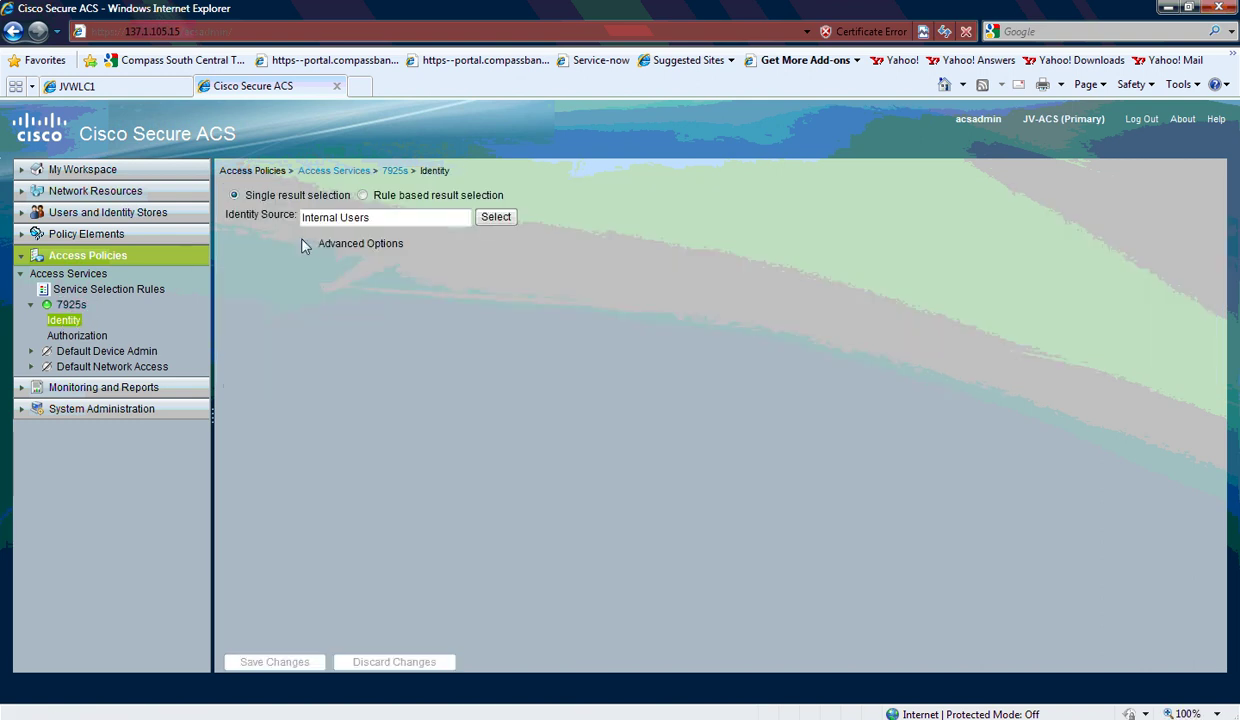
left_click(306, 244)
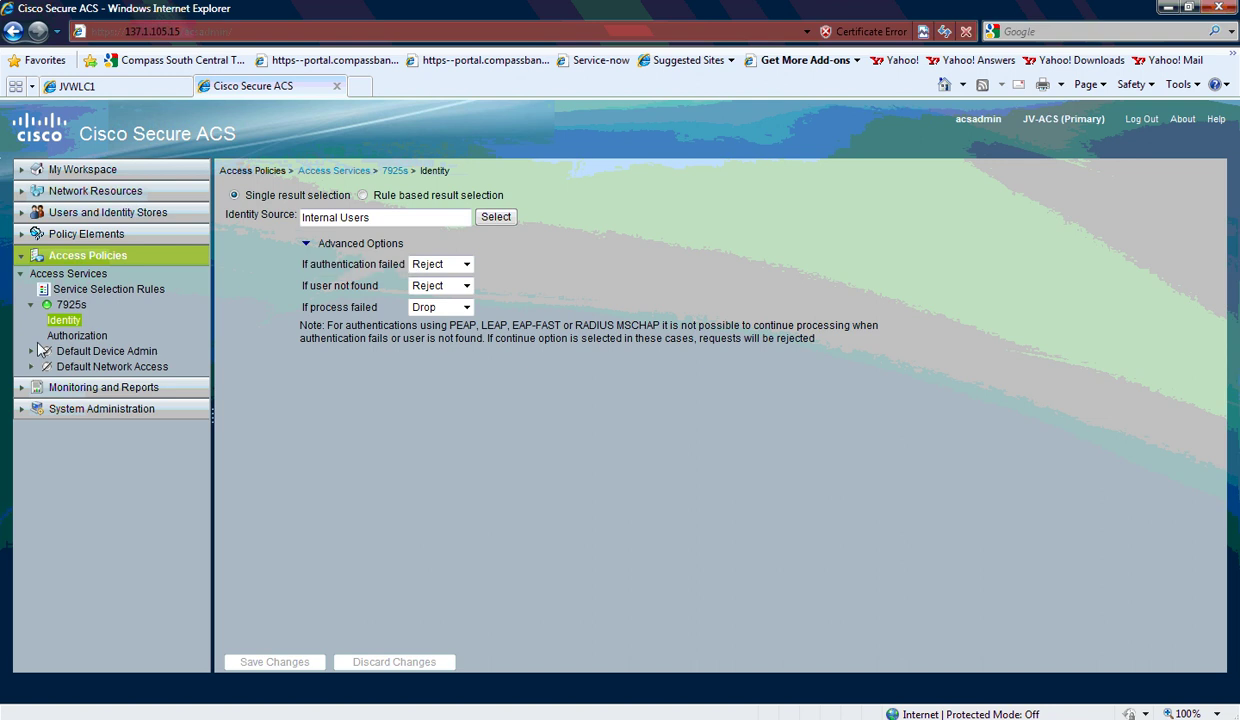
Examine the conditions and authorization profile of the EAPFASTWLC1 rule in the 7925s authorization policy, leaving the rule unchanged
left_click(77, 336)
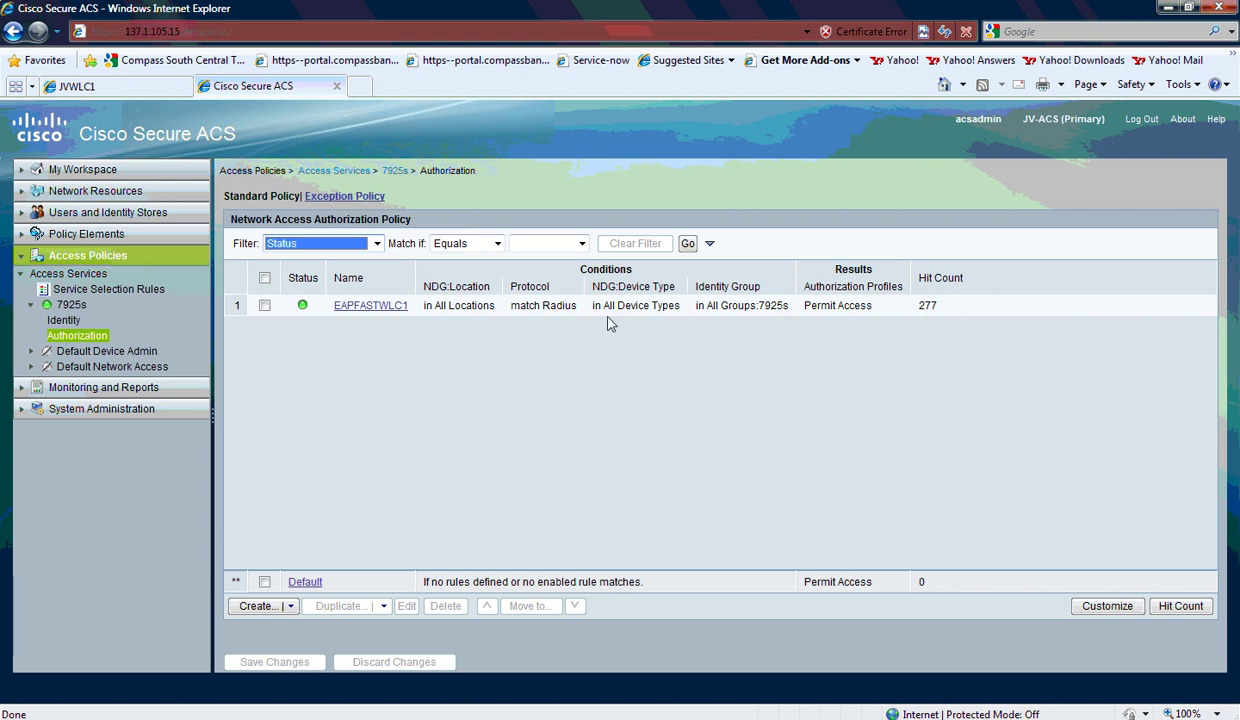
left_click(368, 307)
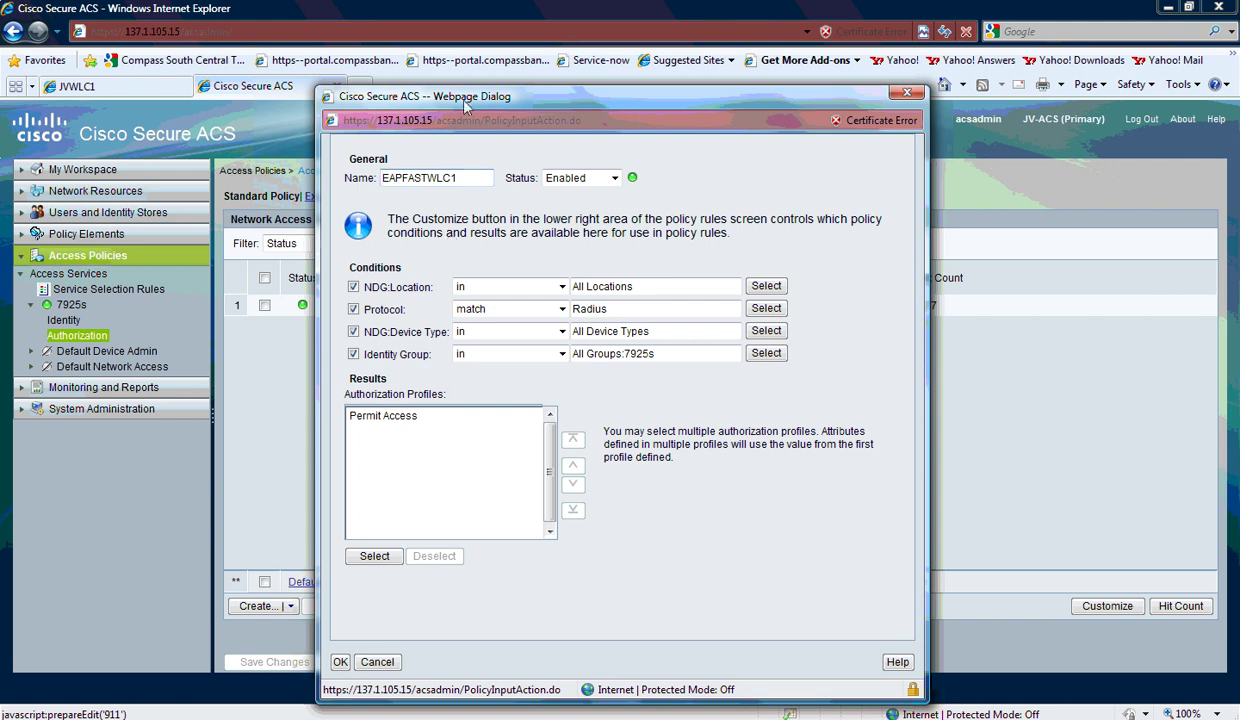
left_click_drag(462, 102, 588, 19)
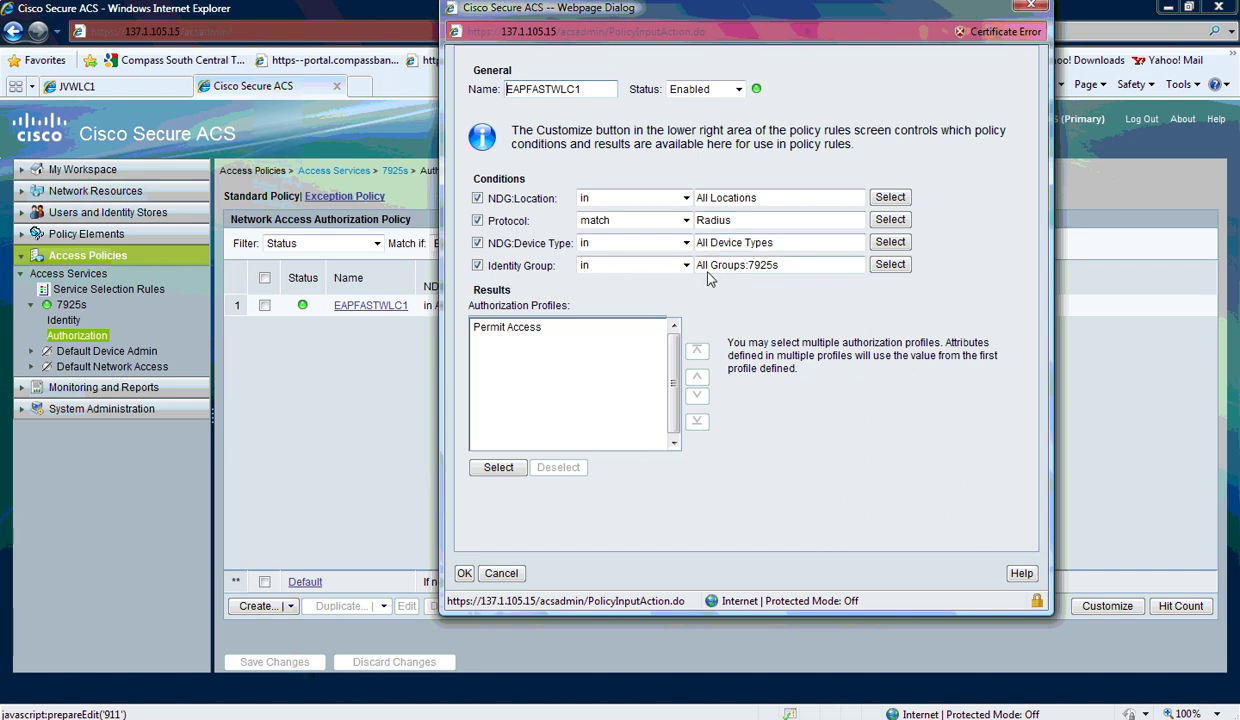
left_click(505, 328)
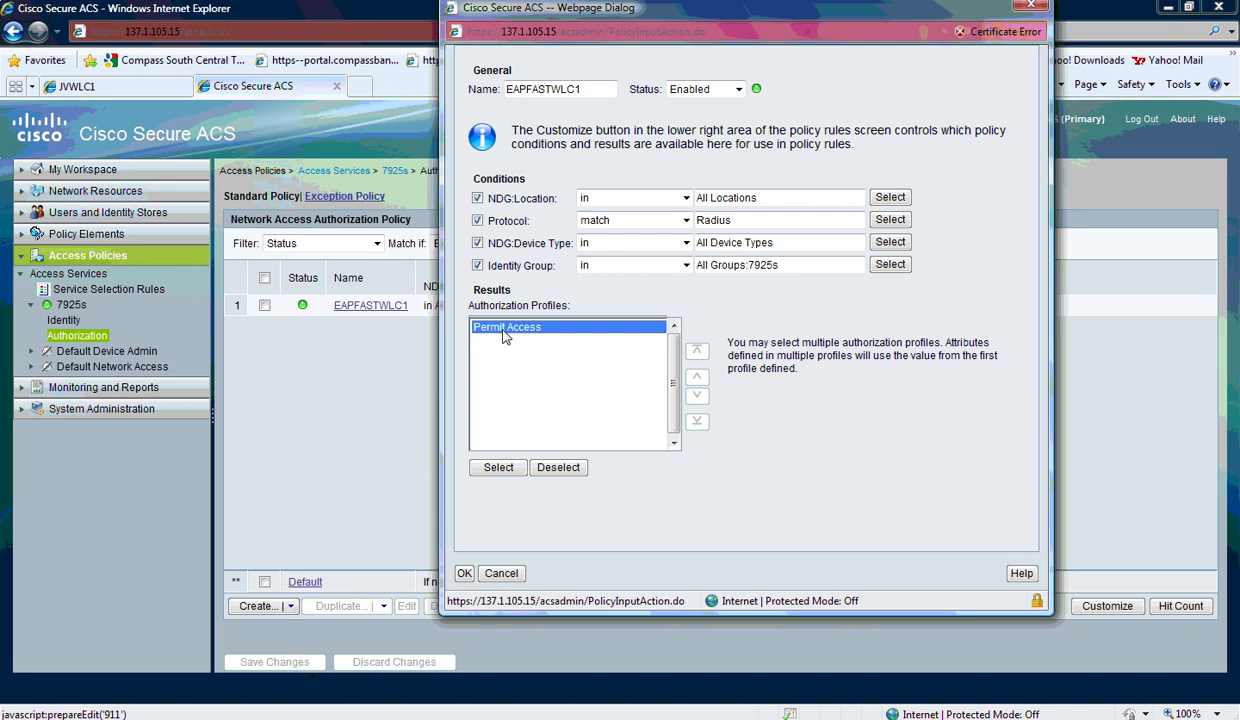
left_click(501, 574)
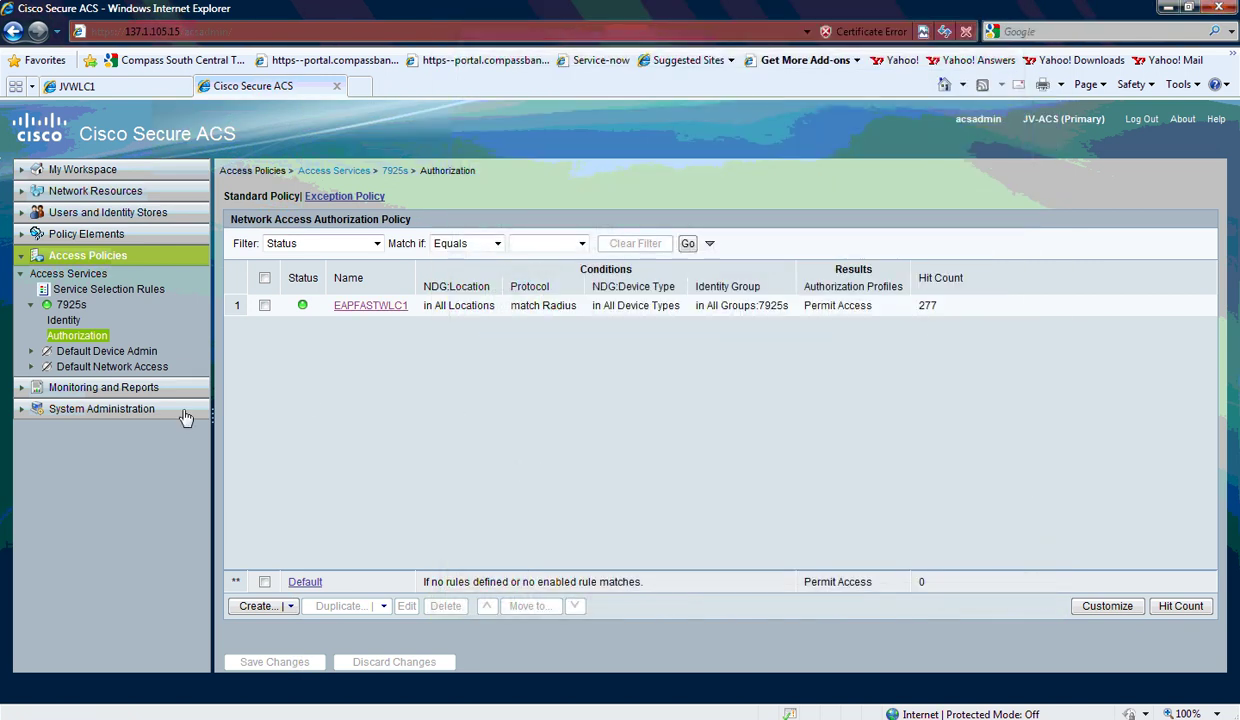
Launch the Monitoring & Report Viewer in a maximized window and view the AAA Protocol reports in the catalog
left_click(86, 388)
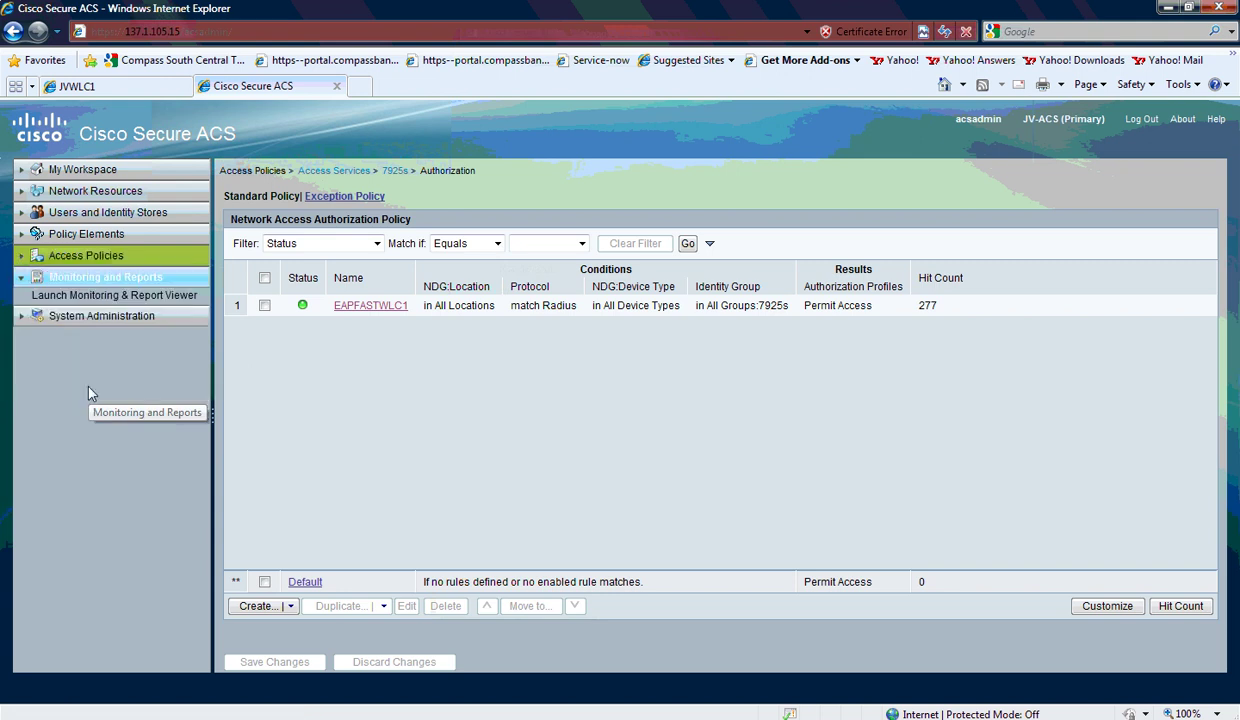
left_click(100, 295)
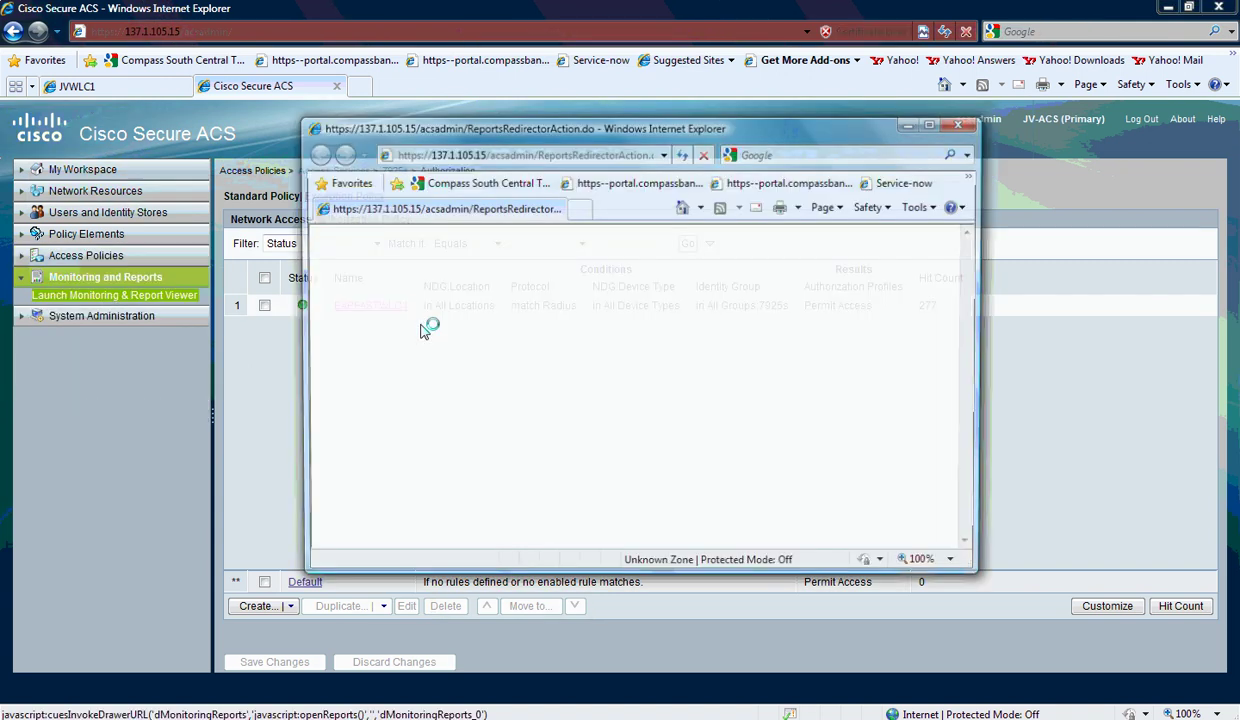
left_click(461, 462)
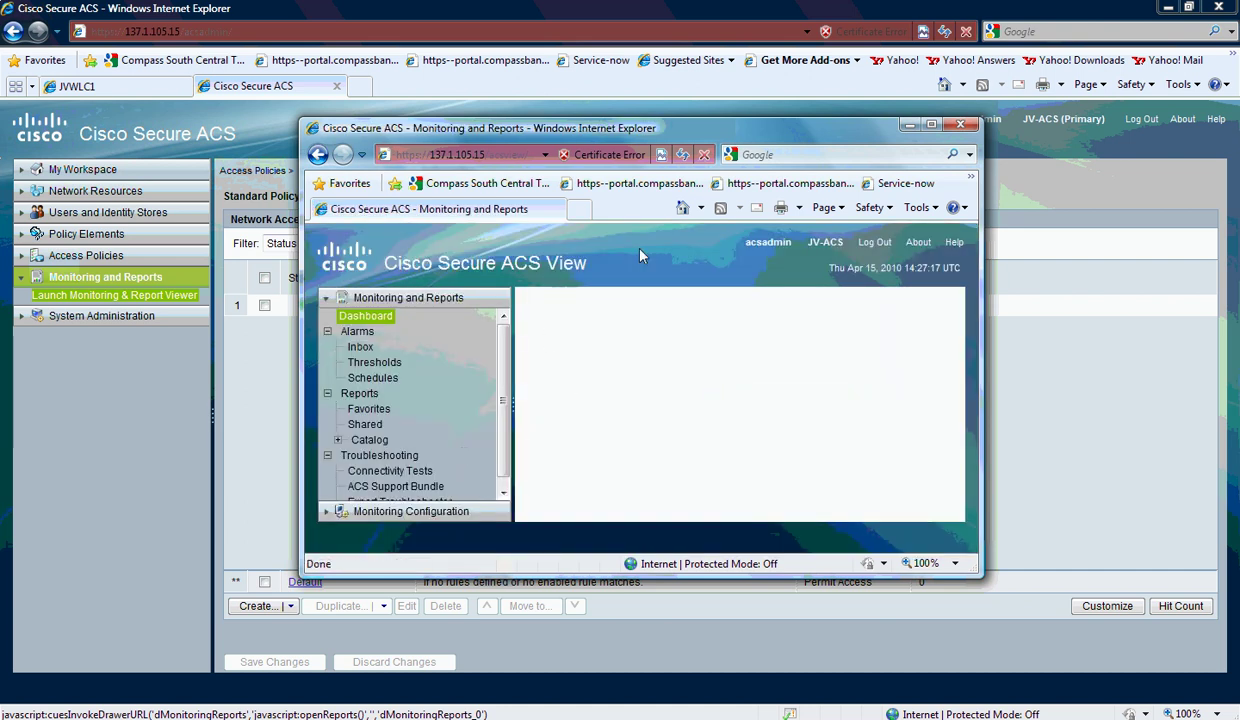
left_click(931, 124)
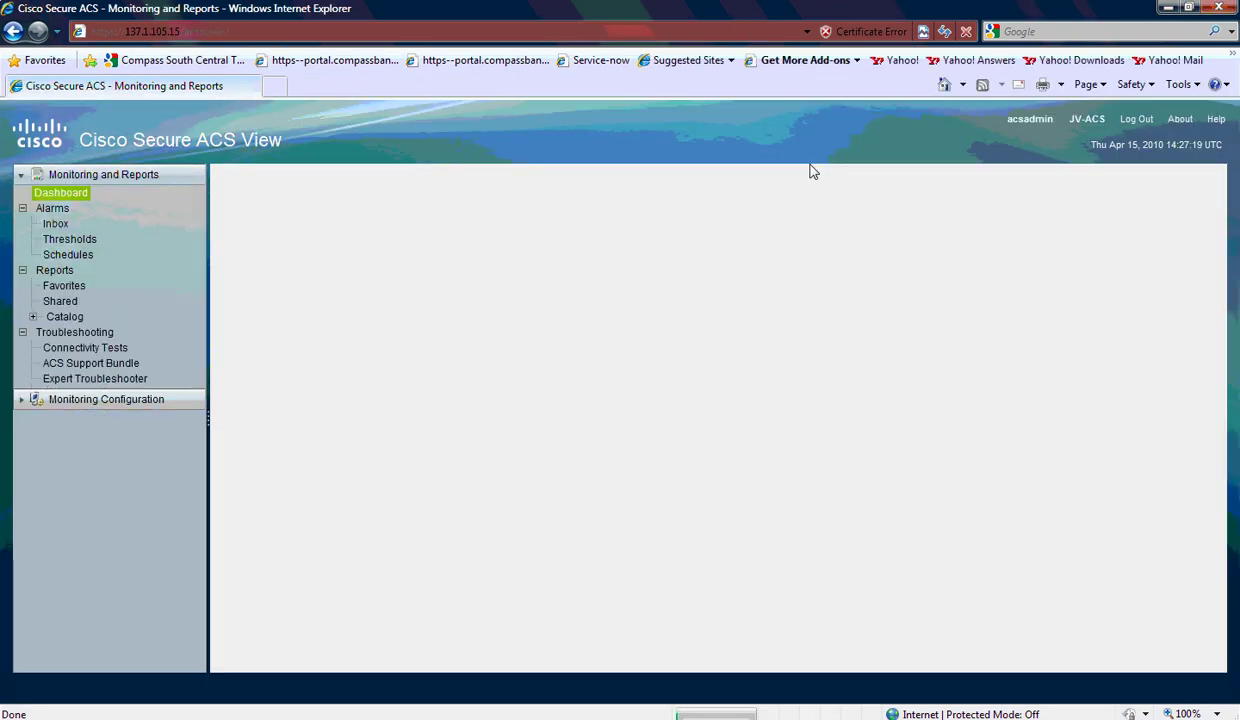
left_click(35, 319)
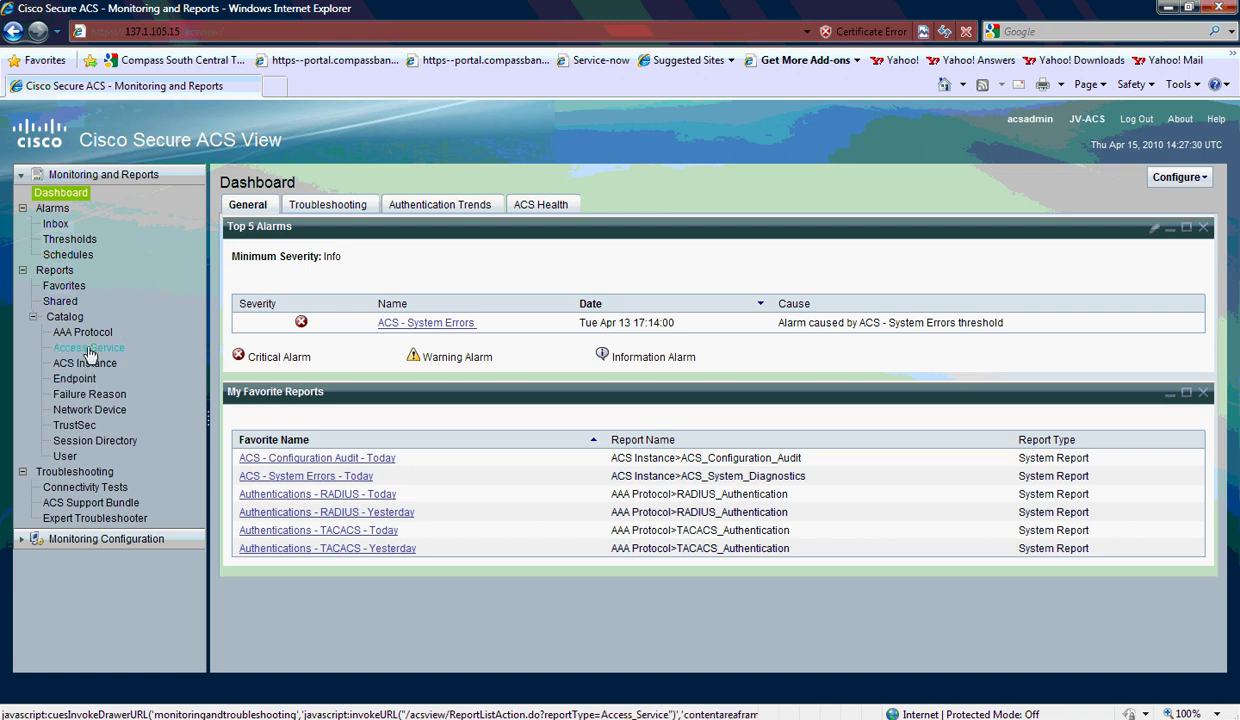
left_click(83, 333)
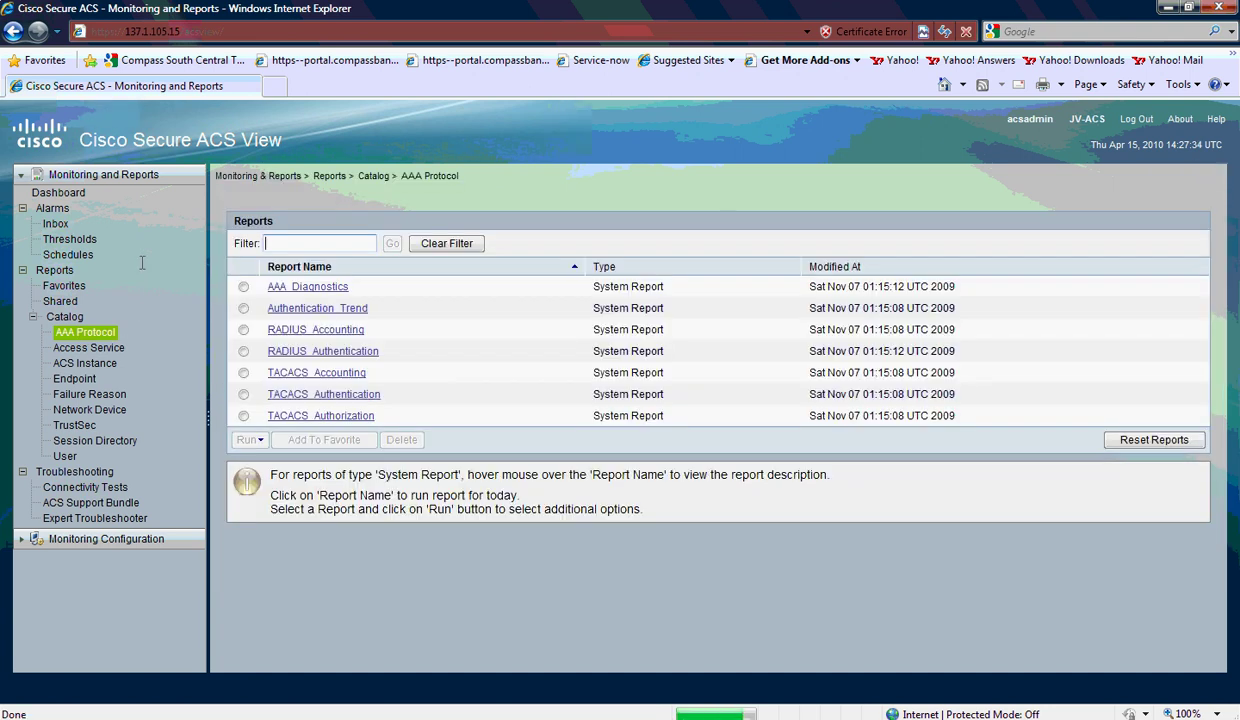
Run the RADIUS_Accounting report from the AAA Protocol catalog and view its entries
left_click(311, 336)
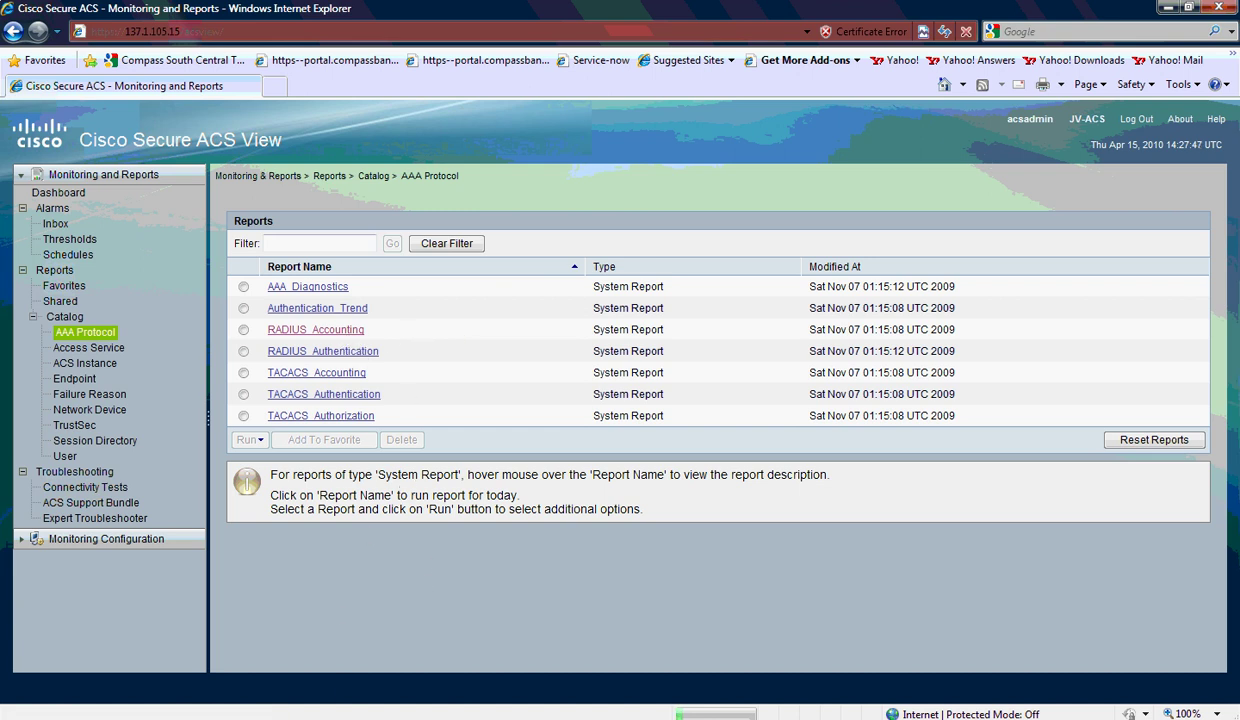
left_click(228, 668)
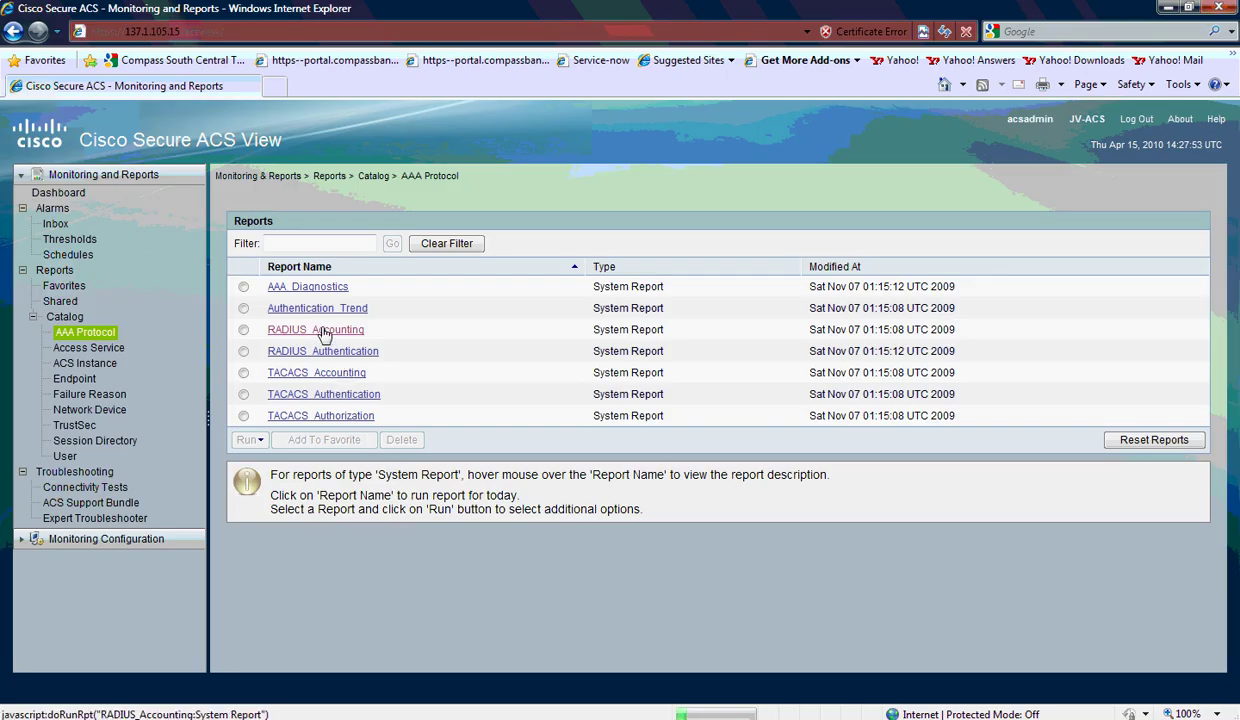
mouse_move(315, 330)
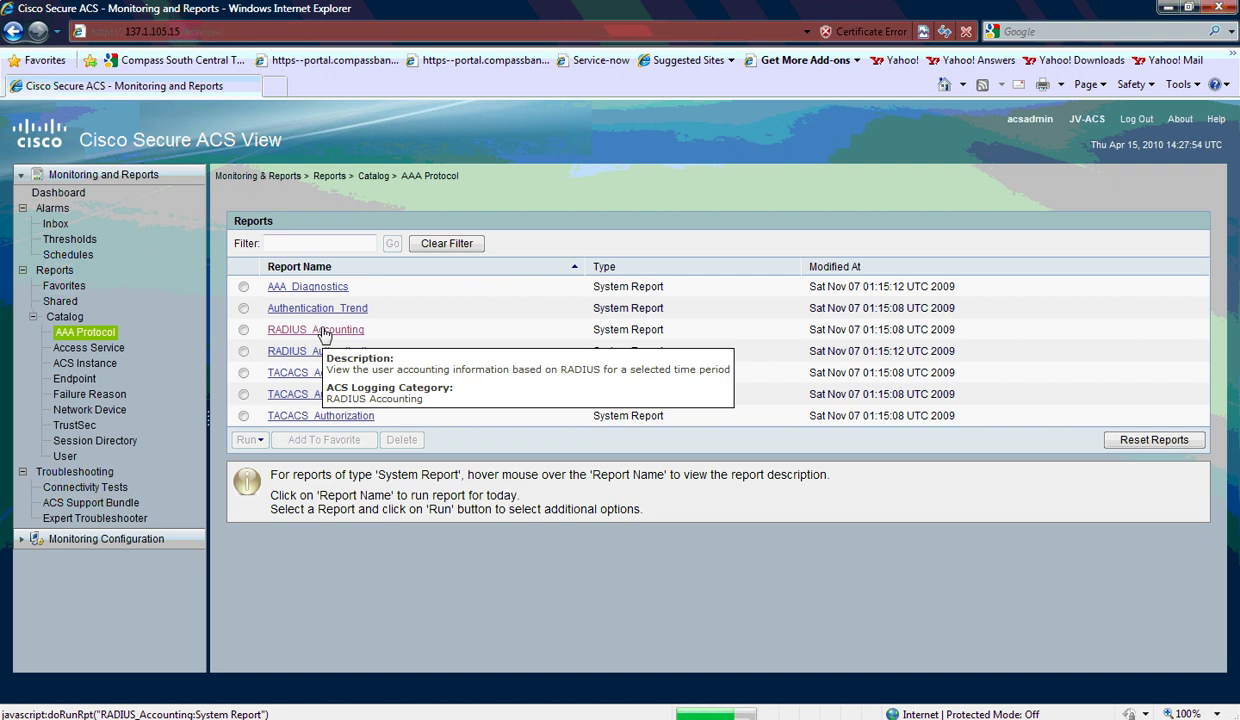
left_click(244, 330)
mouse_move(311, 338)
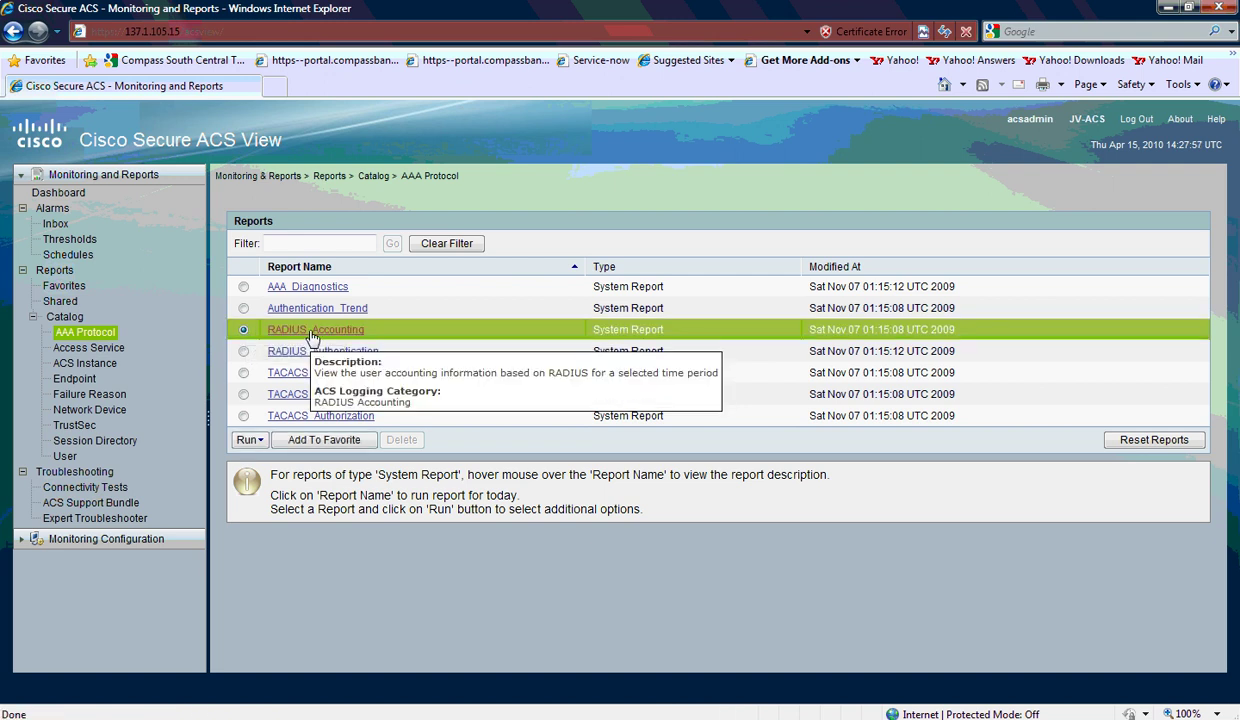
left_click(246, 439)
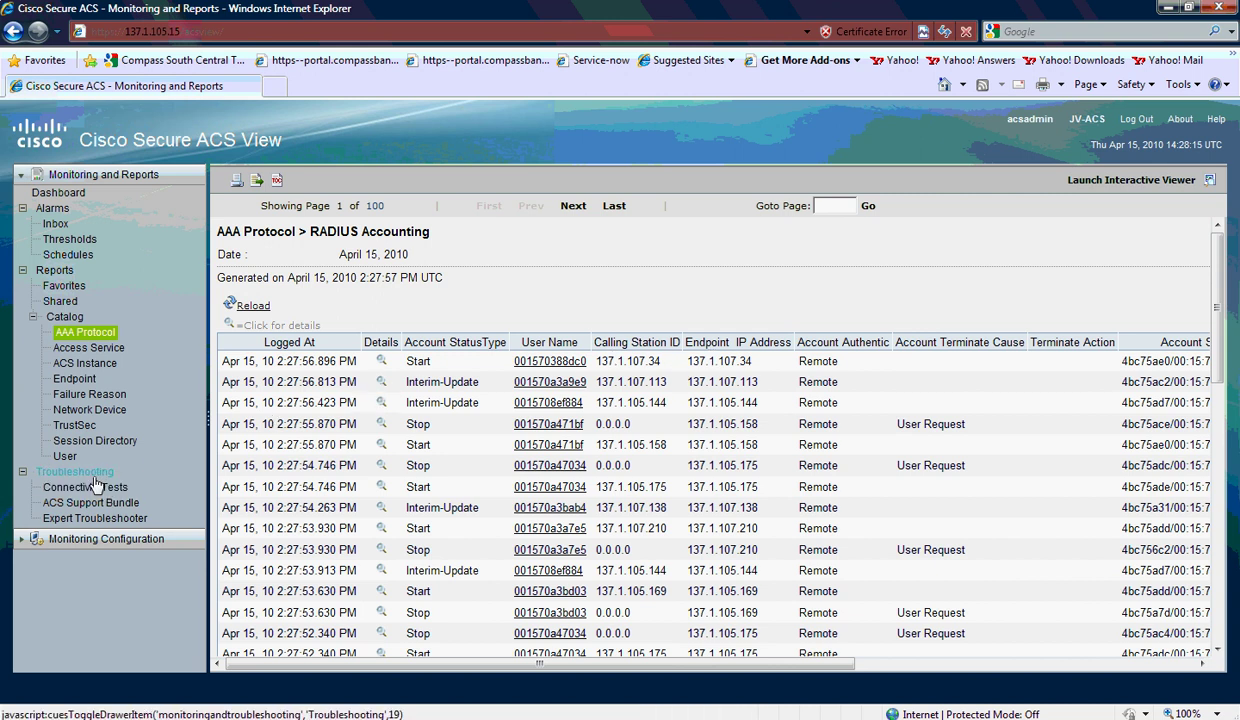
Bring up the favorite reports and run Authentications - TACACS - Today
left_click(55, 271)
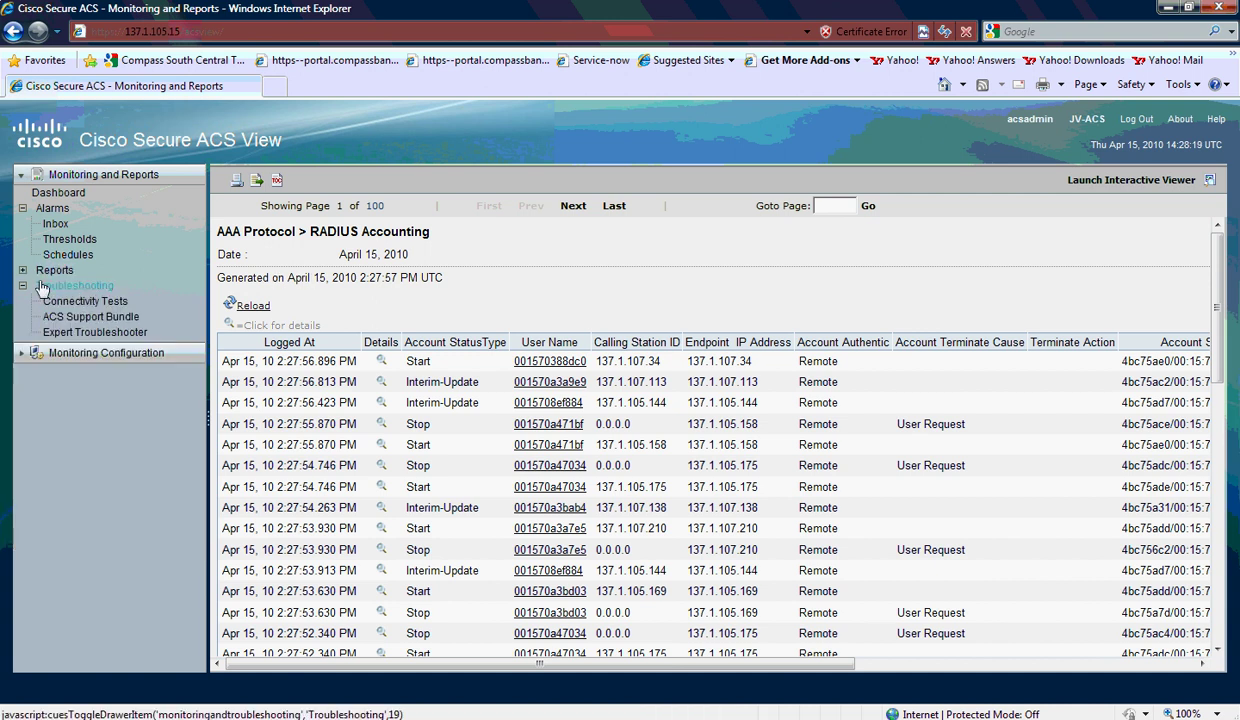
left_click(24, 270)
left_click(62, 286)
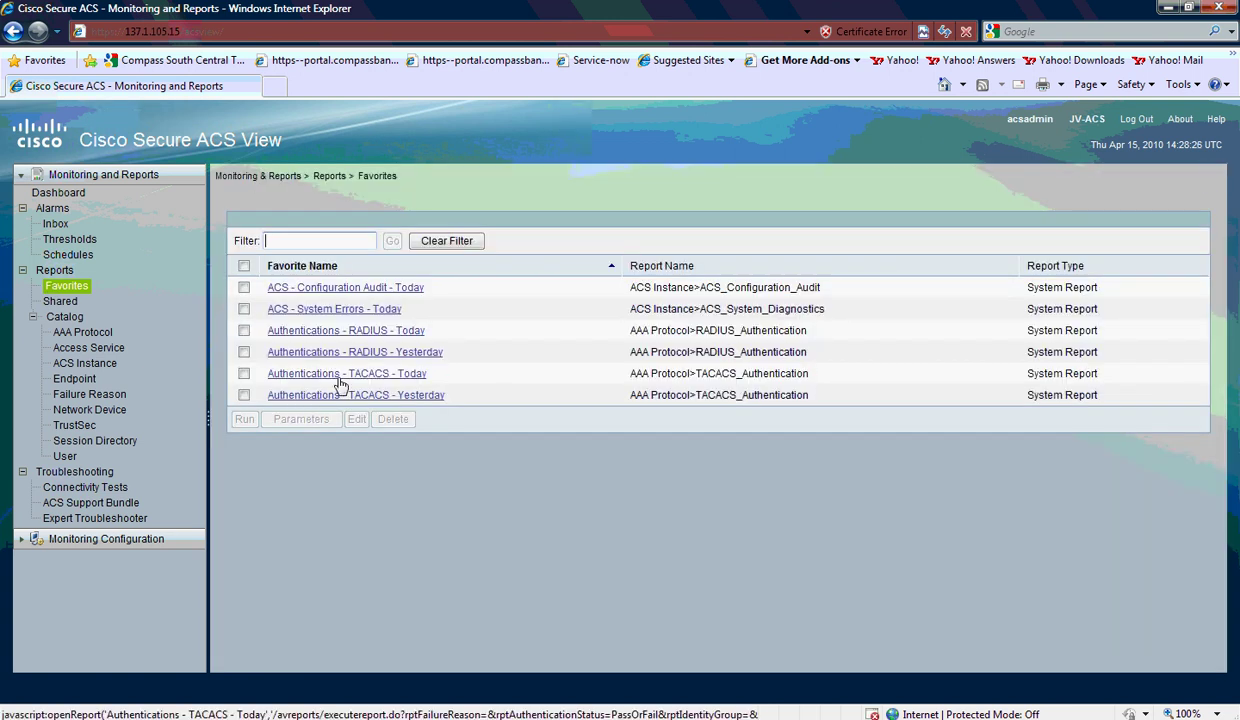
left_click(340, 378)
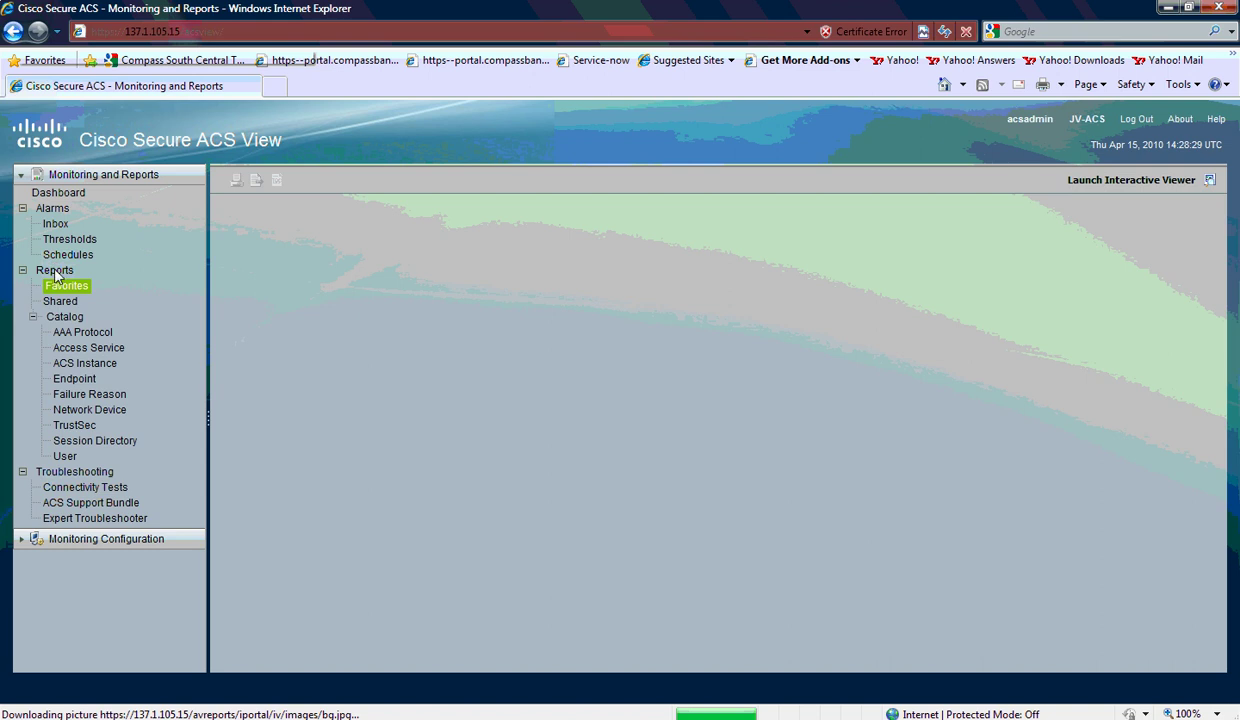
Return to the favorite reports, run Authentications - RADIUS - Today and look over the logged authentications
left_click(22, 271)
left_click(22, 271)
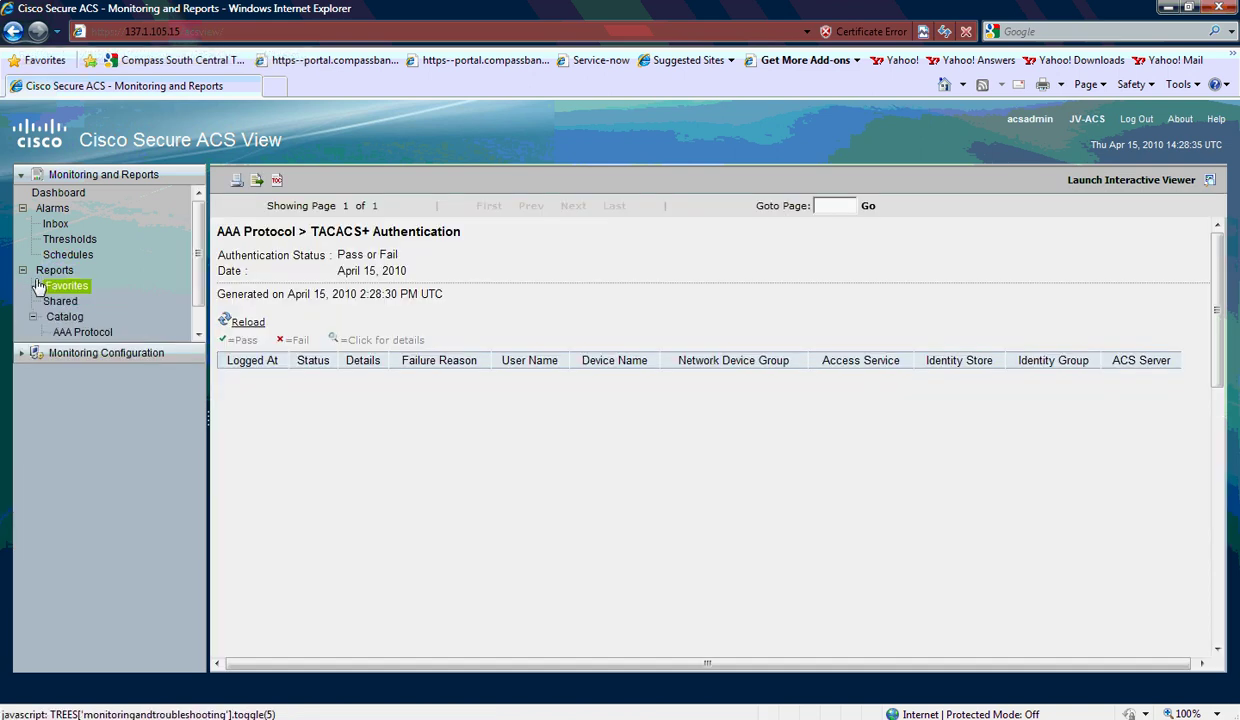
left_click(66, 286)
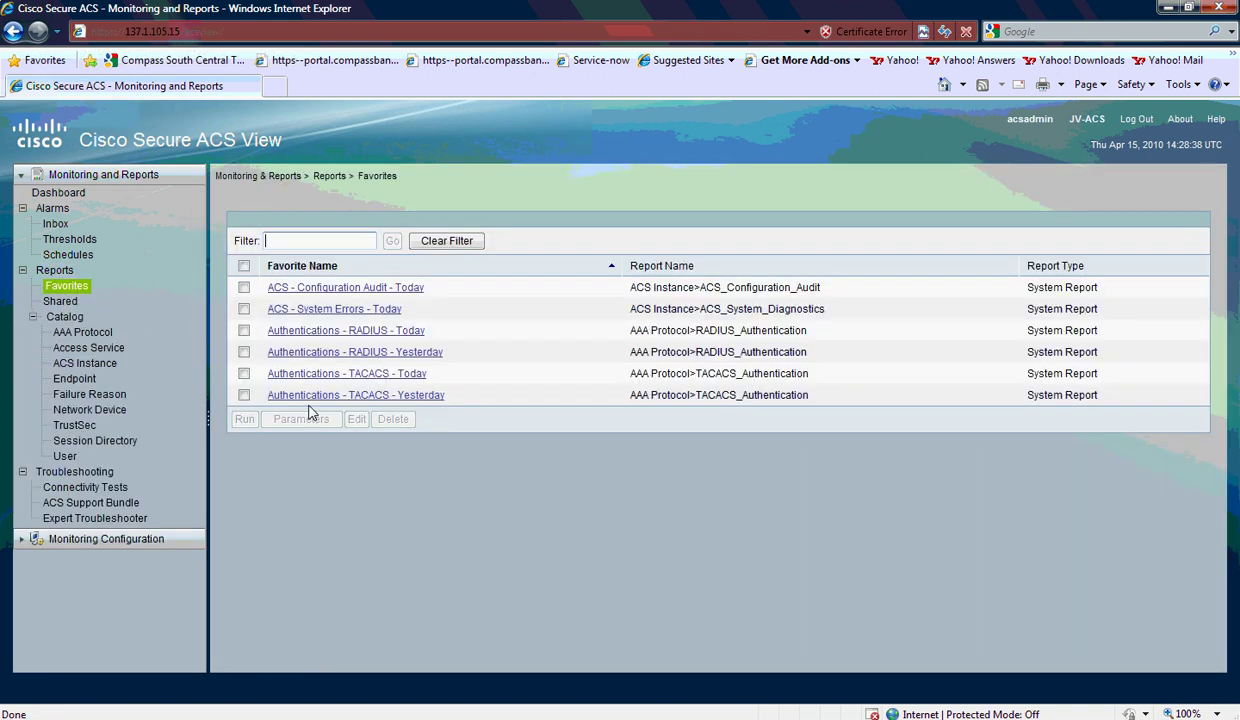
left_click(345, 333)
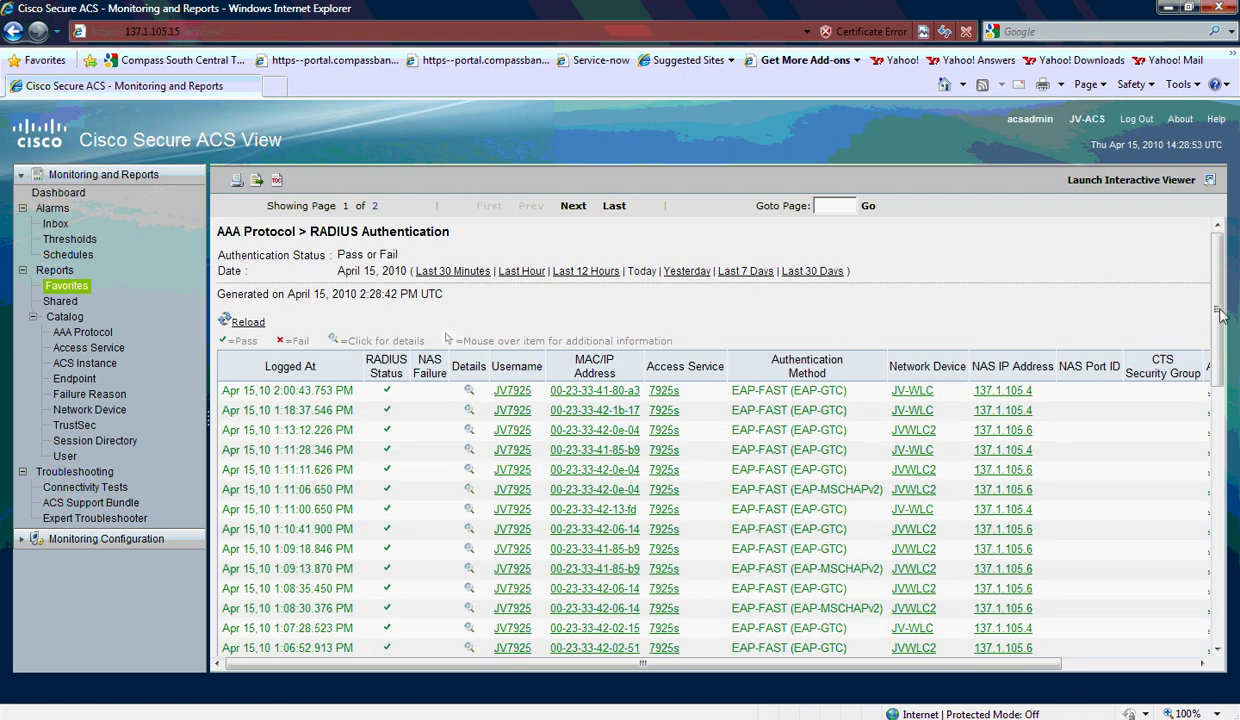
scroll(1221, 314, "down", 3)
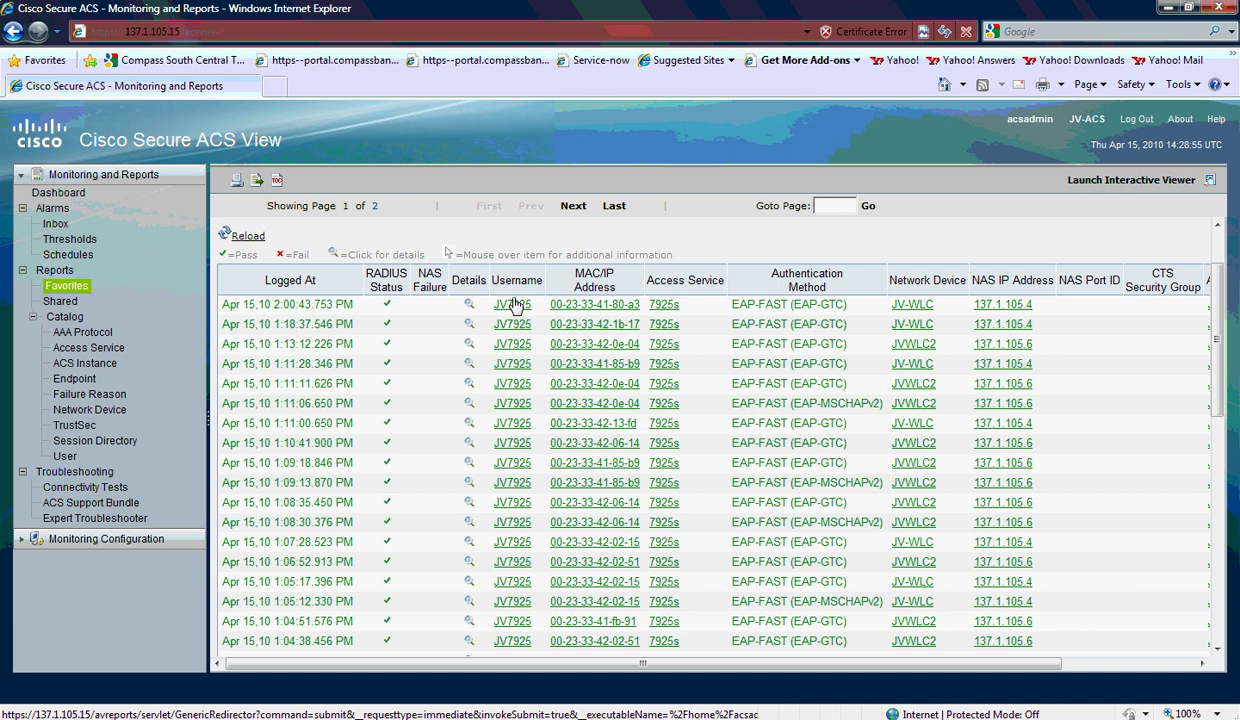
mouse_move(578, 307)
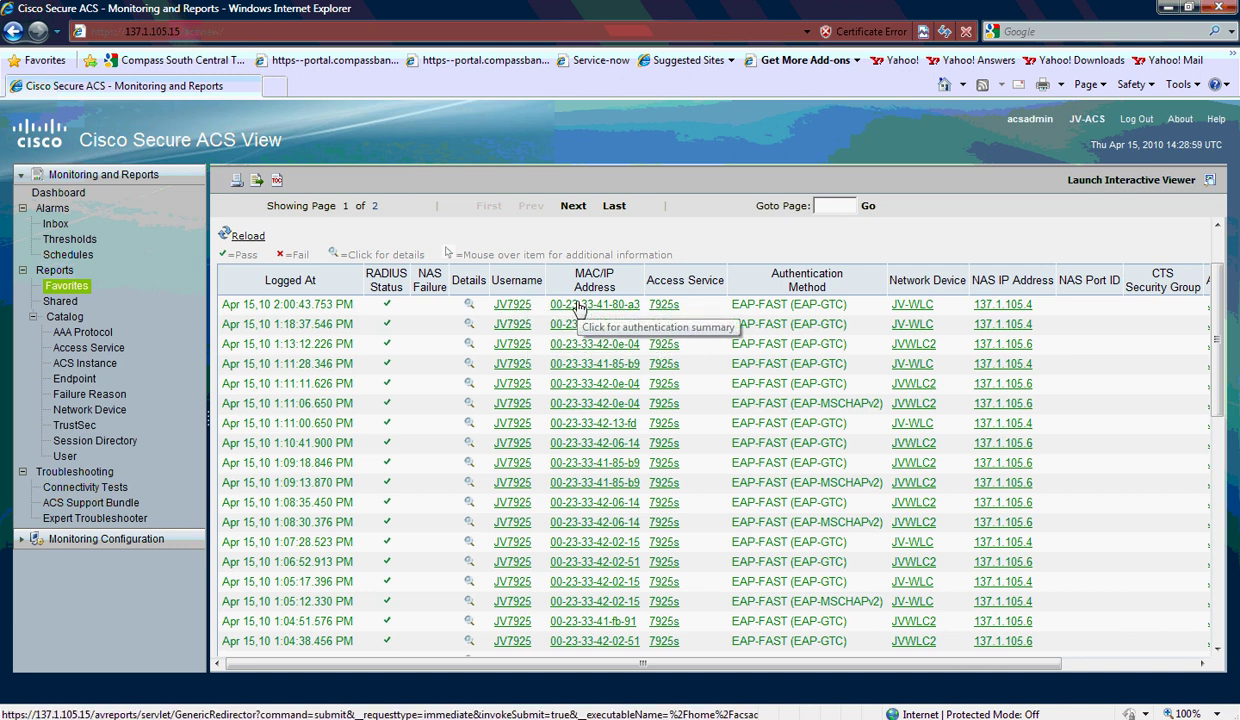
Open the details of the most recent RADIUS authentication and examine its authentication result, session events and authentication details
left_click(470, 306)
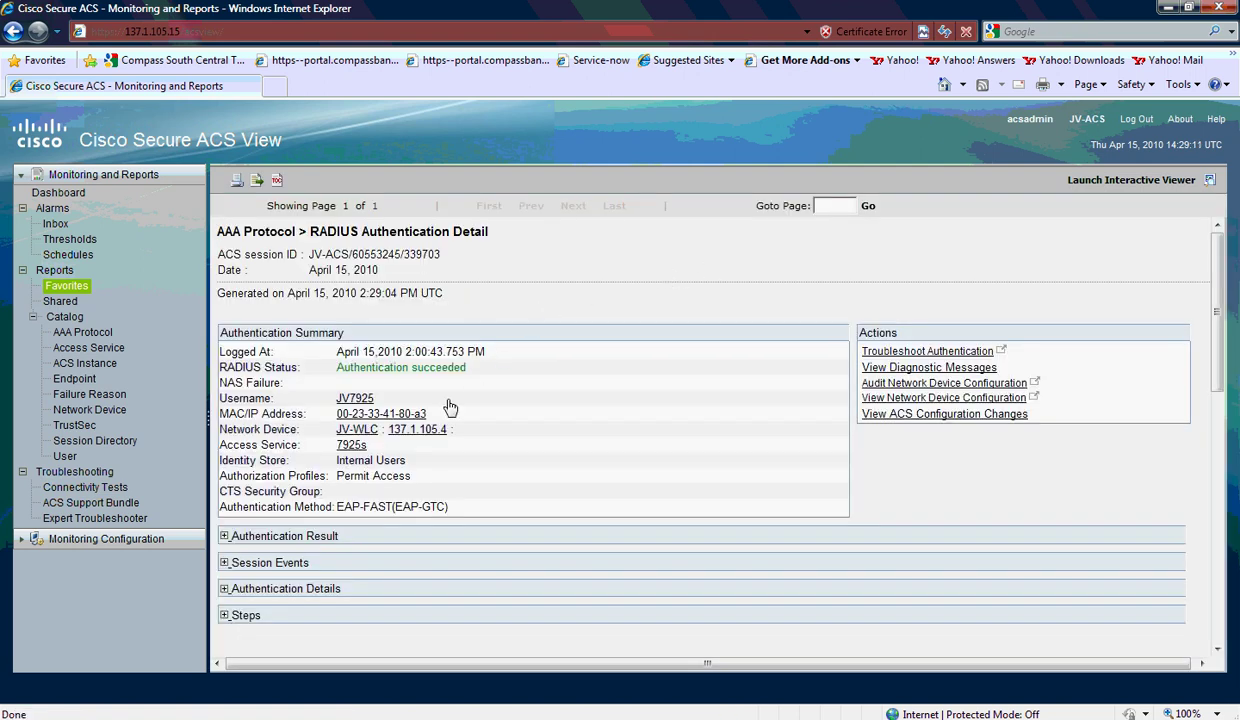
left_click(224, 536)
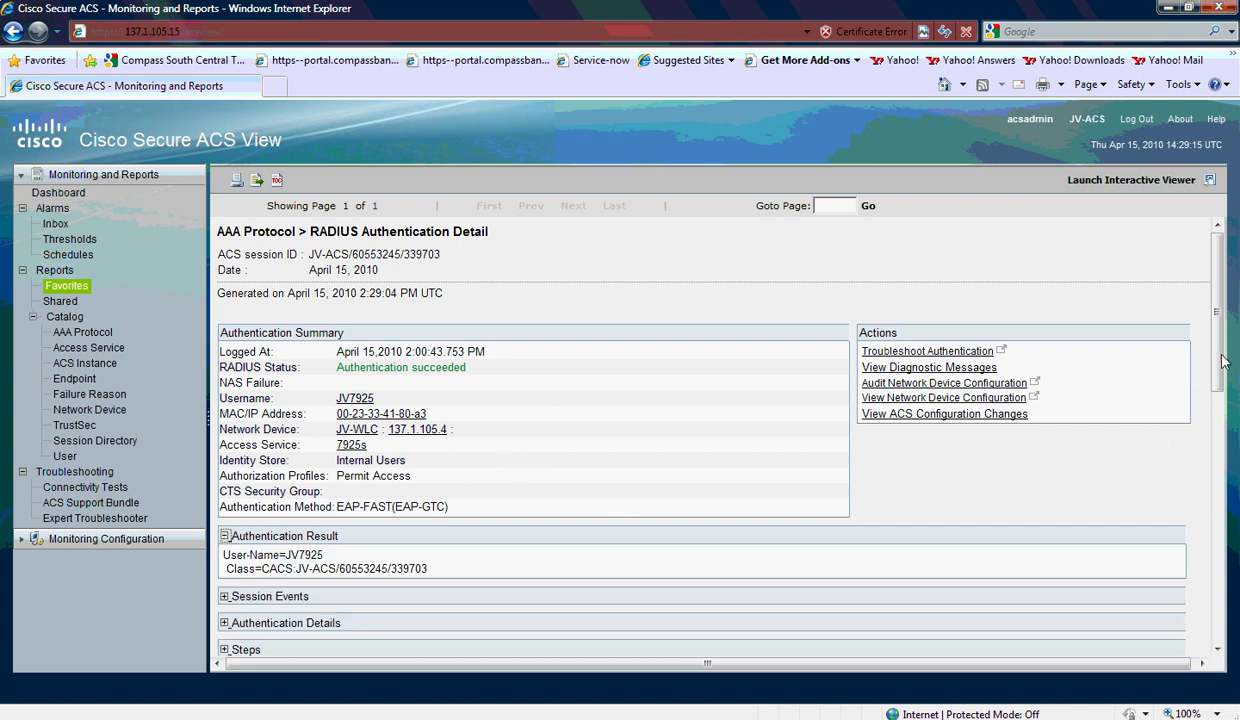
scroll(1192, 375, "down", 4)
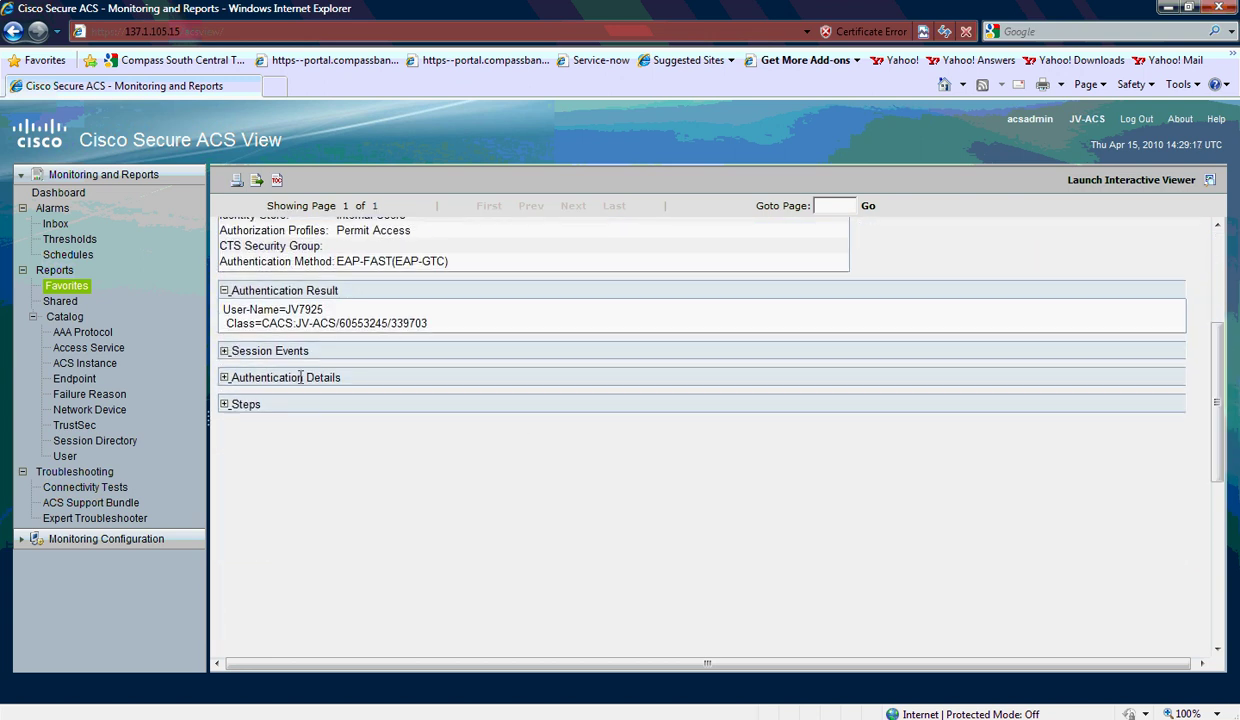
left_click(225, 351)
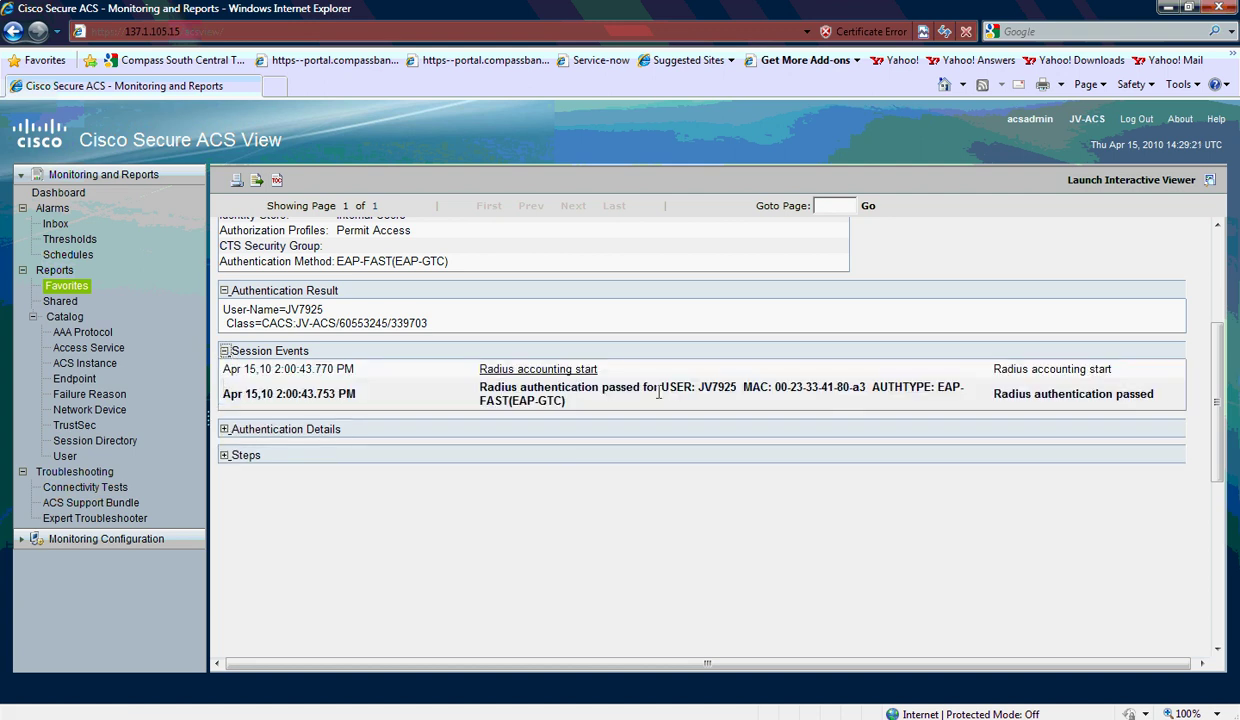
left_click(225, 429)
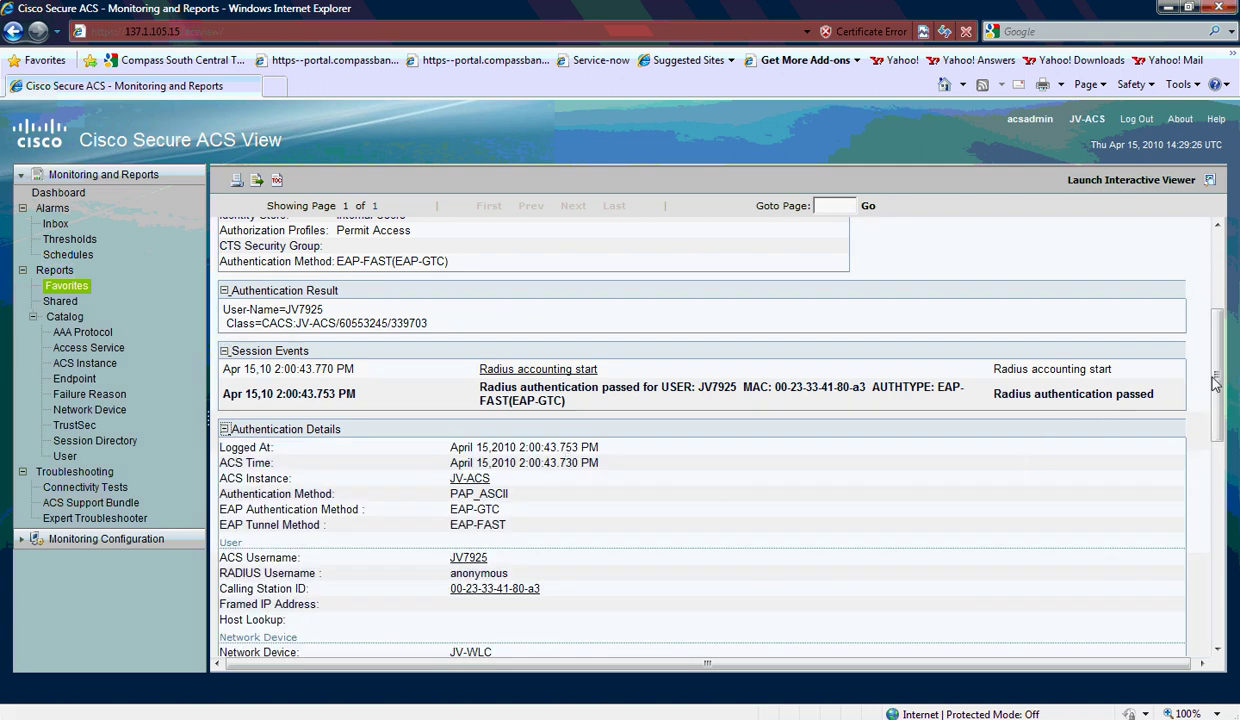
Expand the Steps section below the authentication's other attributes and look over its first logged entries
left_click_drag(1221, 410, 1207, 600)
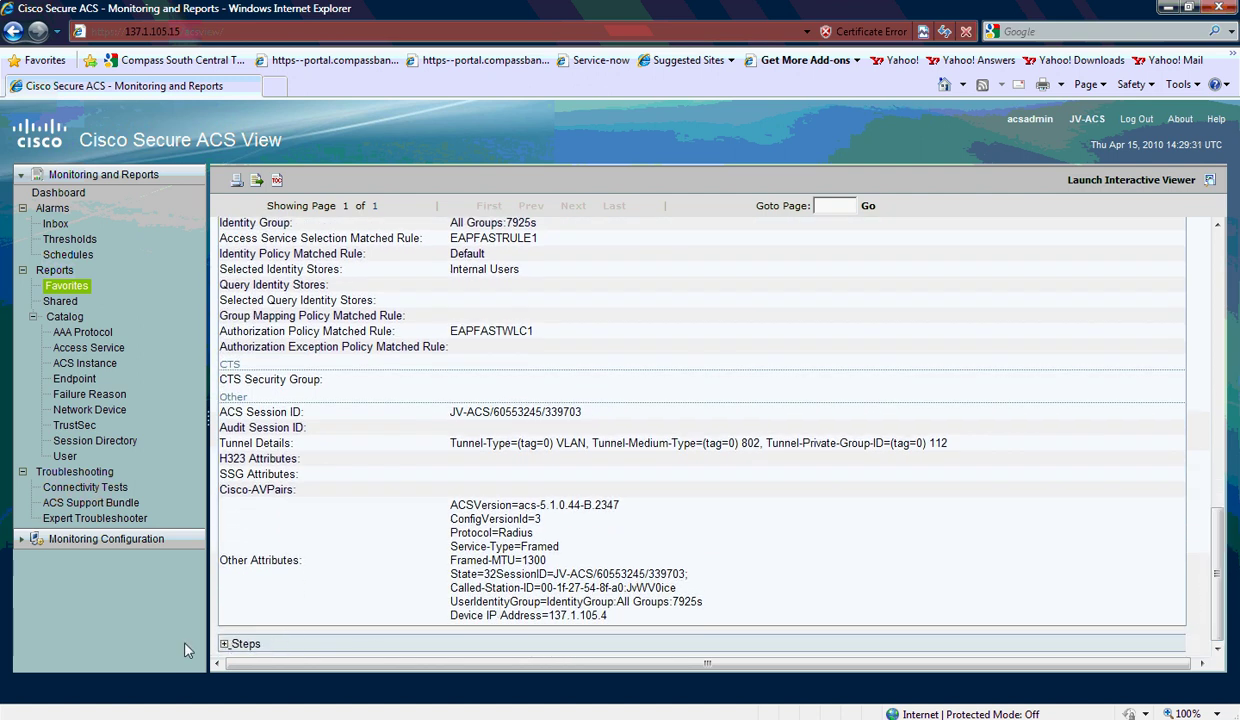
left_click(224, 644)
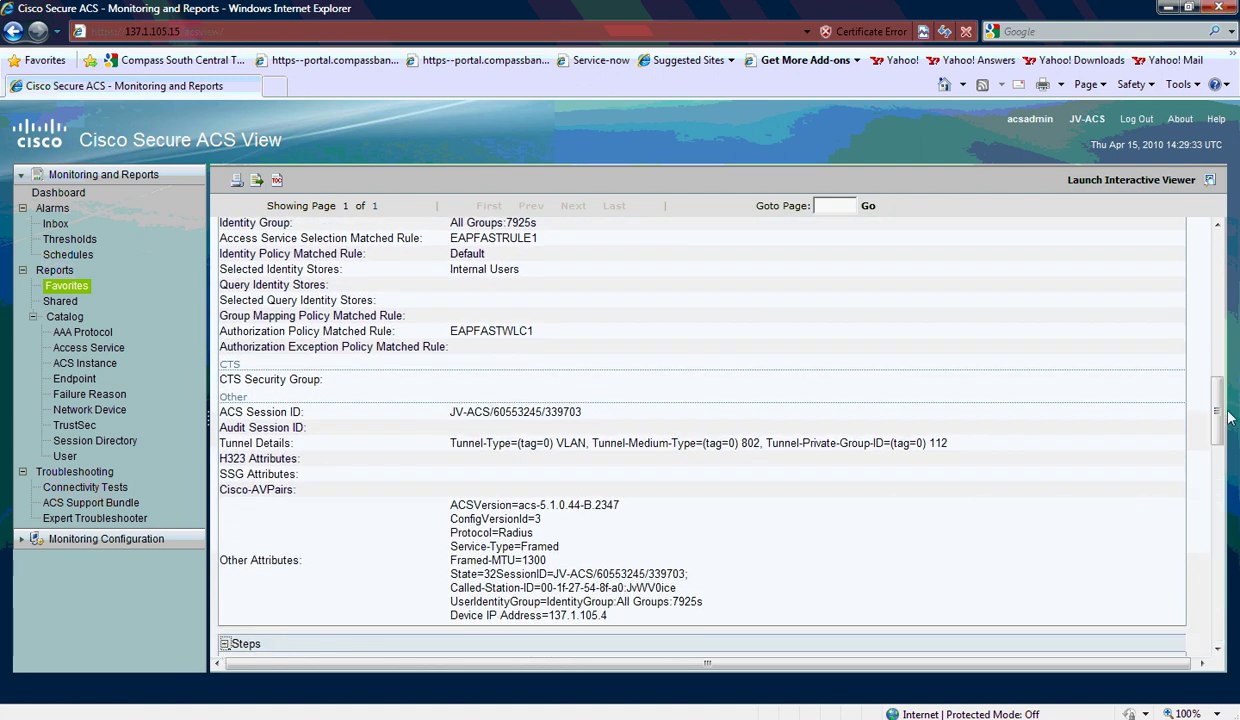
left_click_drag(1218, 425, 1217, 482)
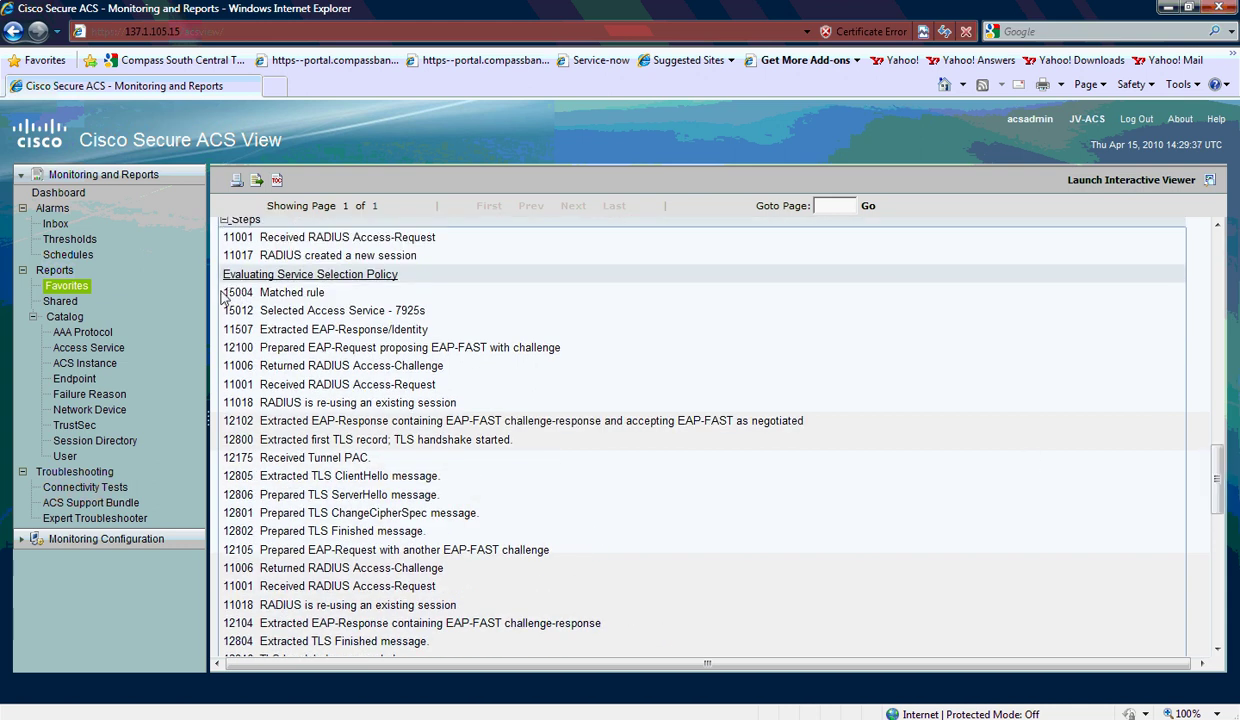
Highlight the matched rule entry under Evaluating Service Selection Policy and the selected authorization profile entry under Evaluating Authorization Policy
left_click_drag(223, 292, 329, 293)
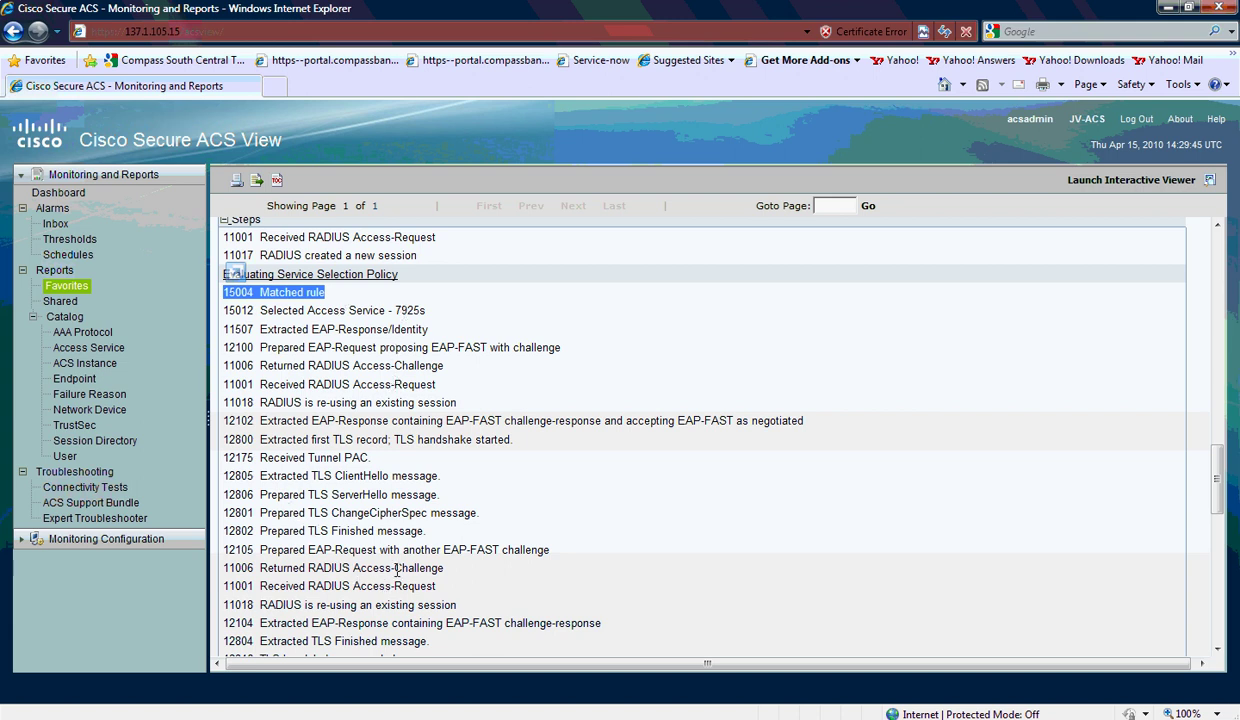
left_click_drag(1218, 510, 1218, 643)
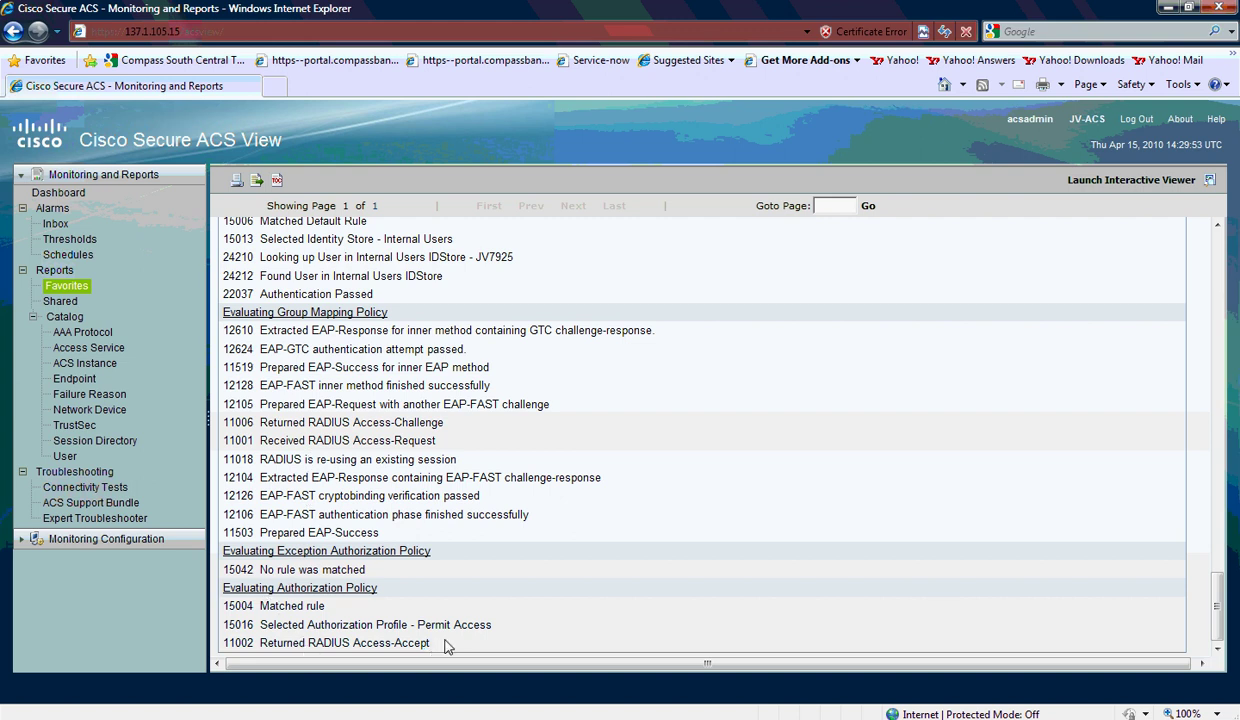
left_click_drag(492, 625, 226, 624)
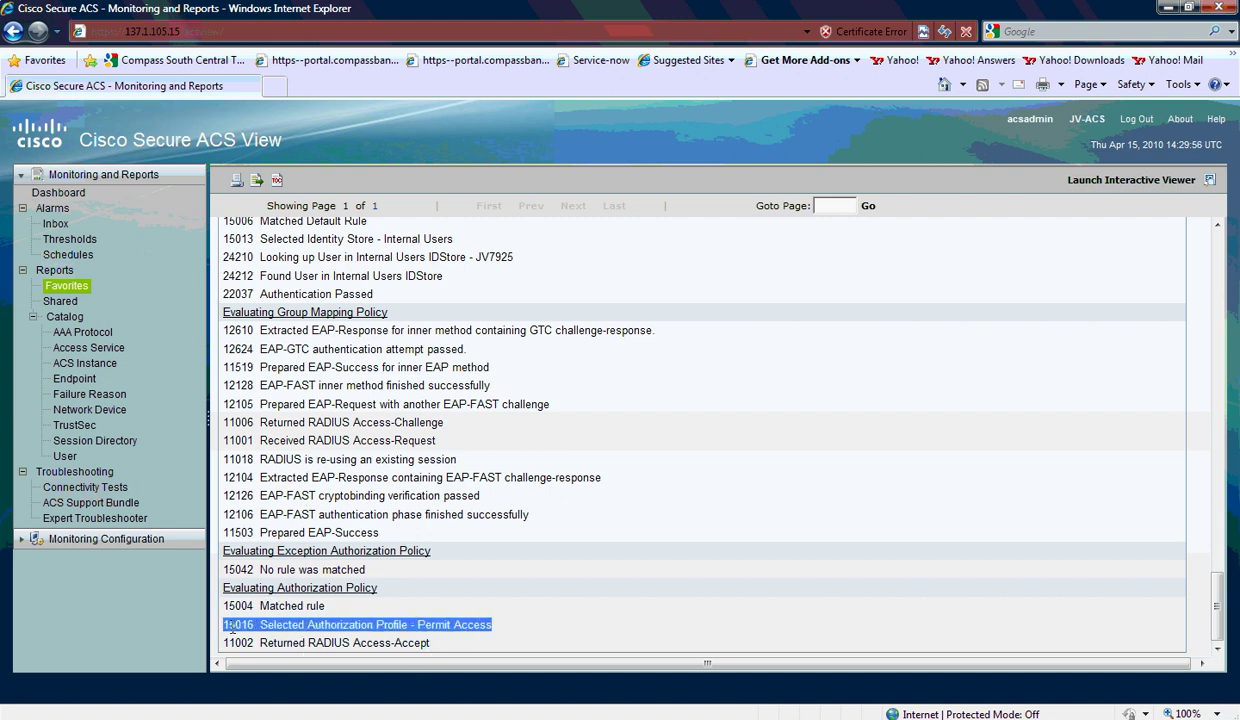